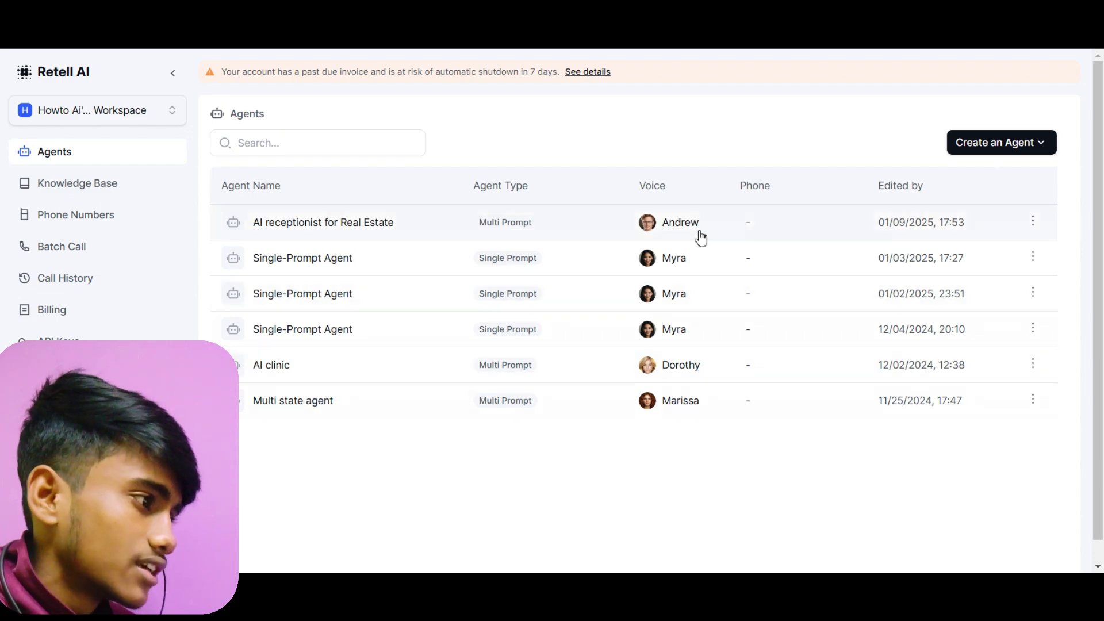
- Create a new single prompt agent from the blank template
click(985, 145)
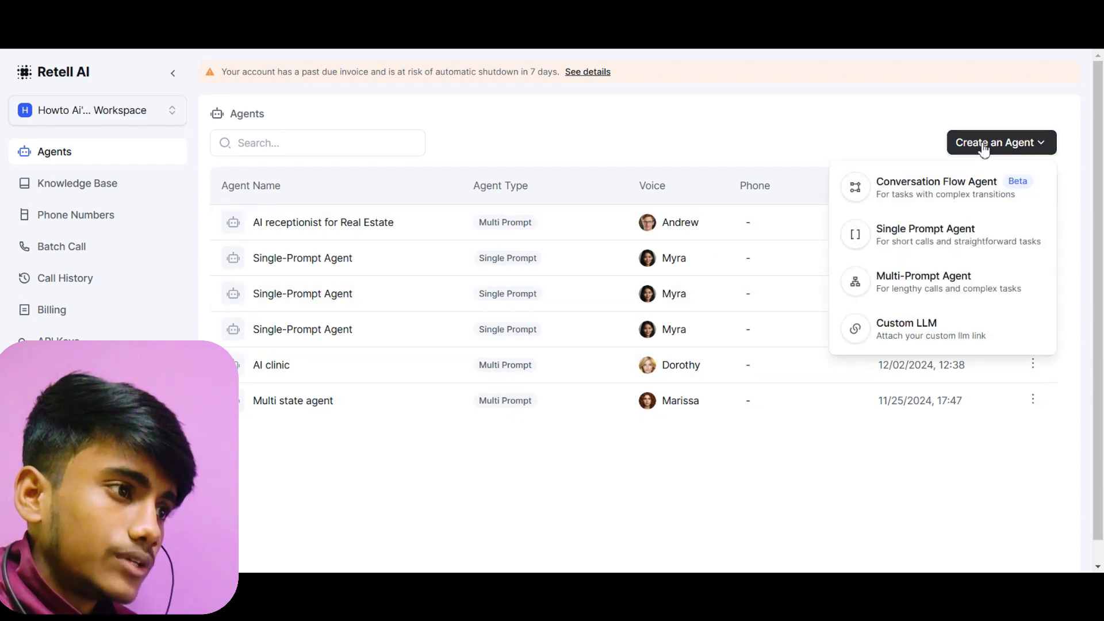
click(892, 248)
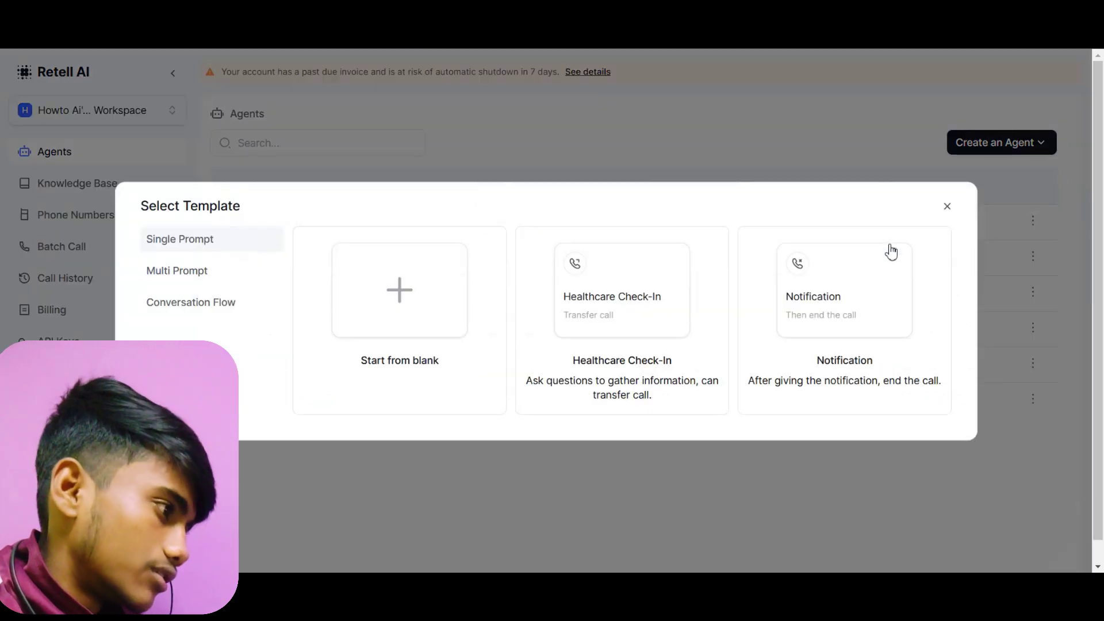
click(399, 327)
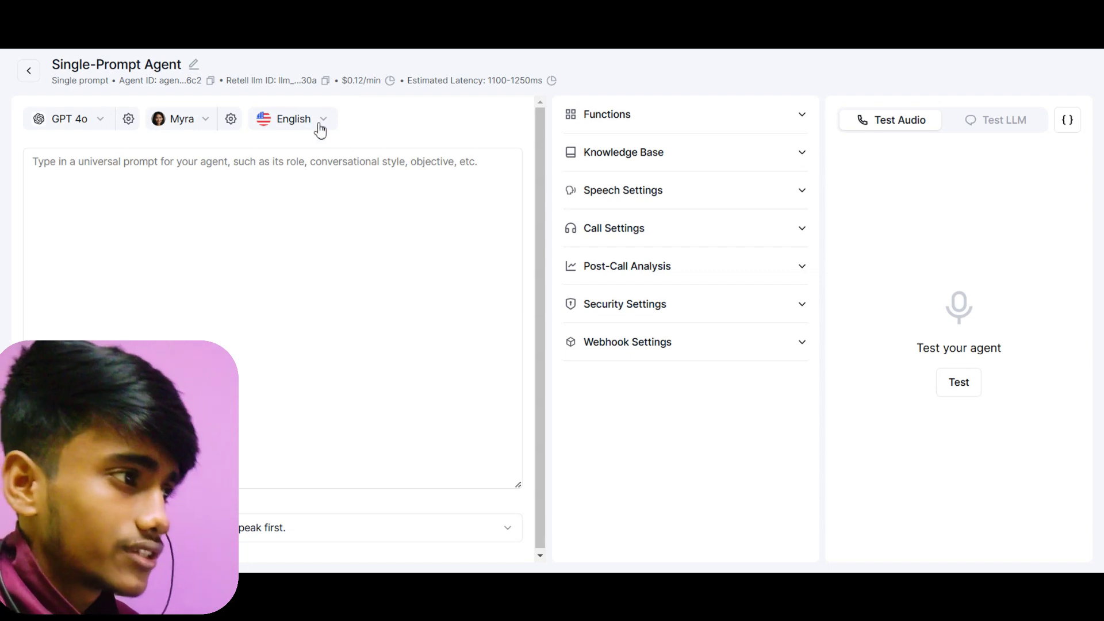
- Start adding a Custom Function to the agent's functions
click(708, 123)
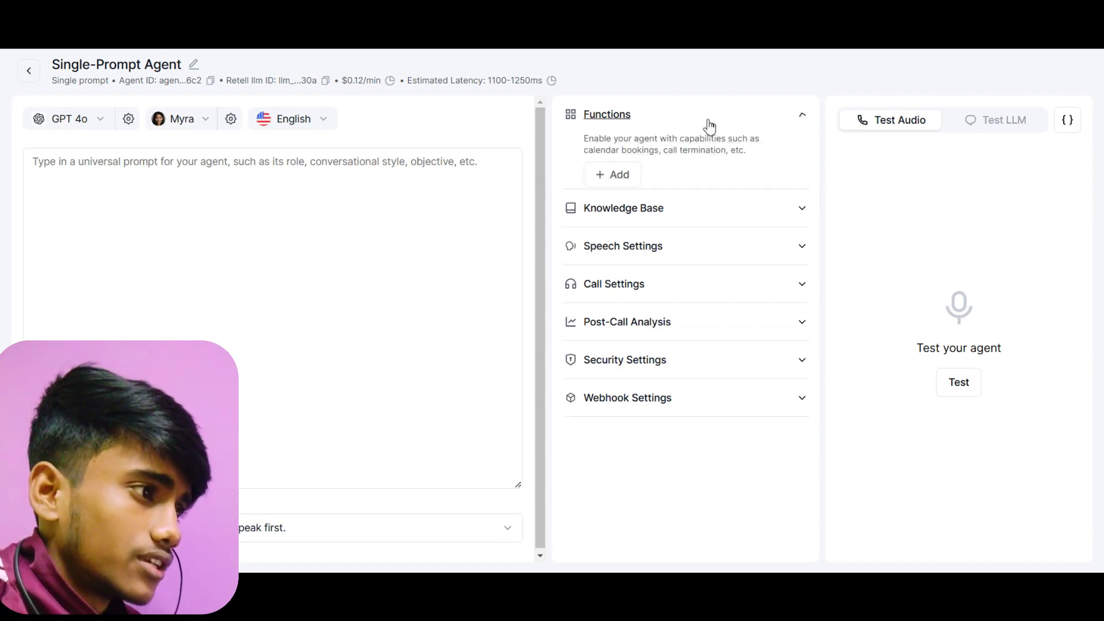
click(626, 180)
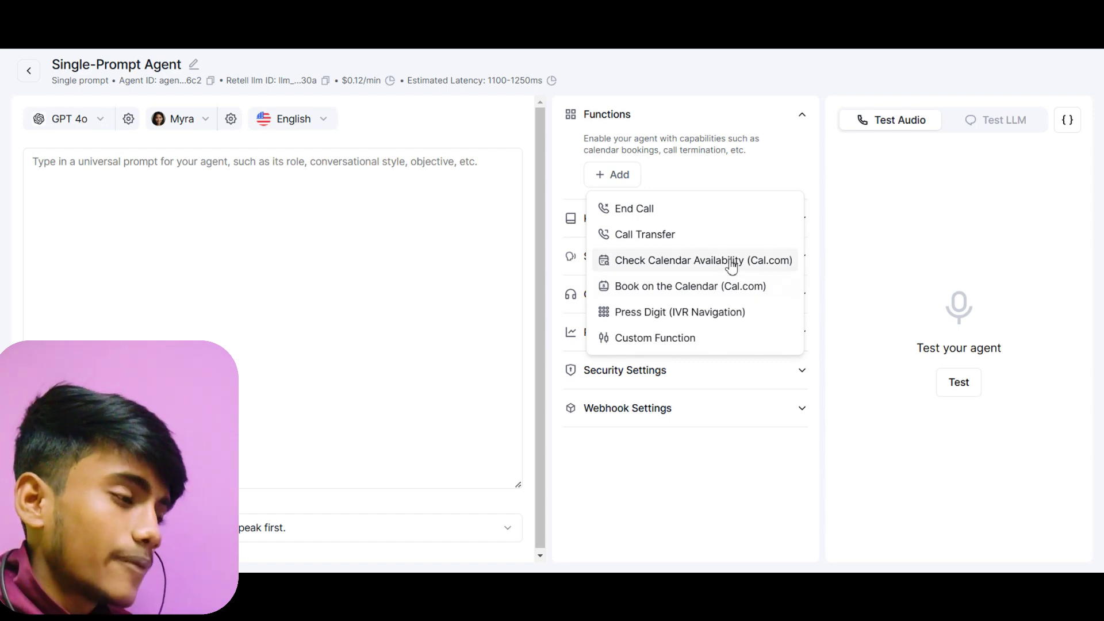
click(699, 344)
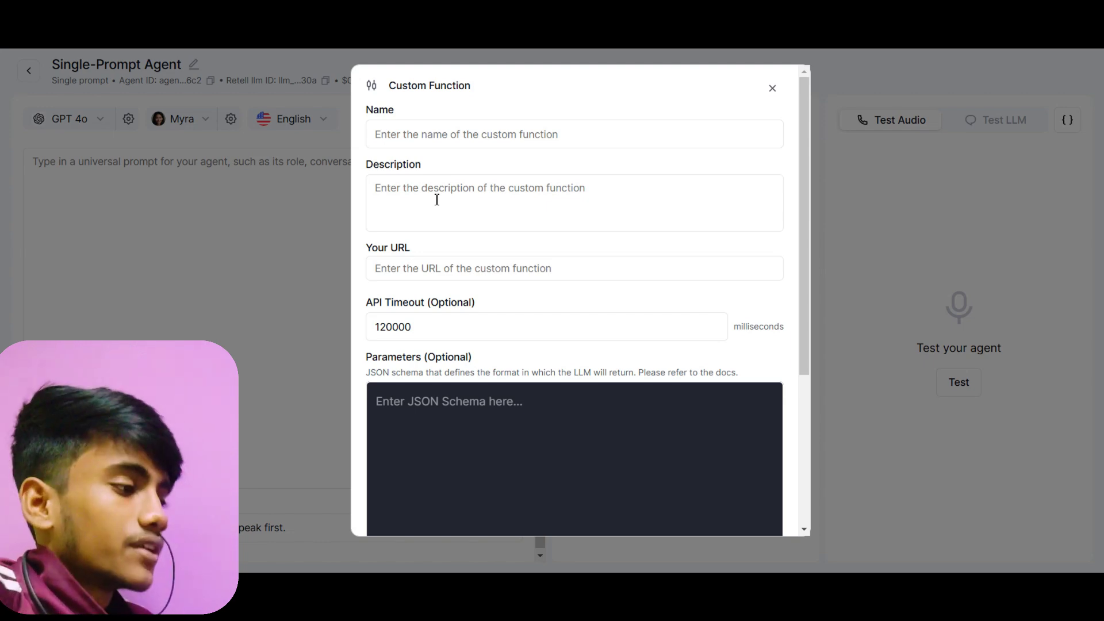
- Review the custom function form's URL, API timeout, JSON parameters, Speak During Execution and Speak After Execution settings
click(409, 272)
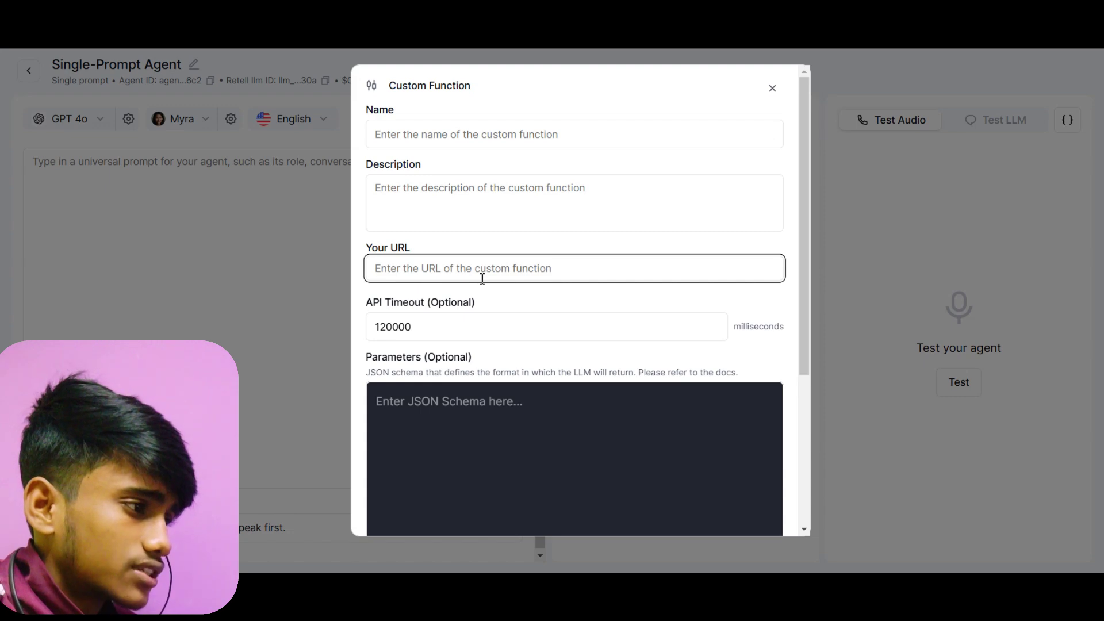
scroll(482, 278, down, 3)
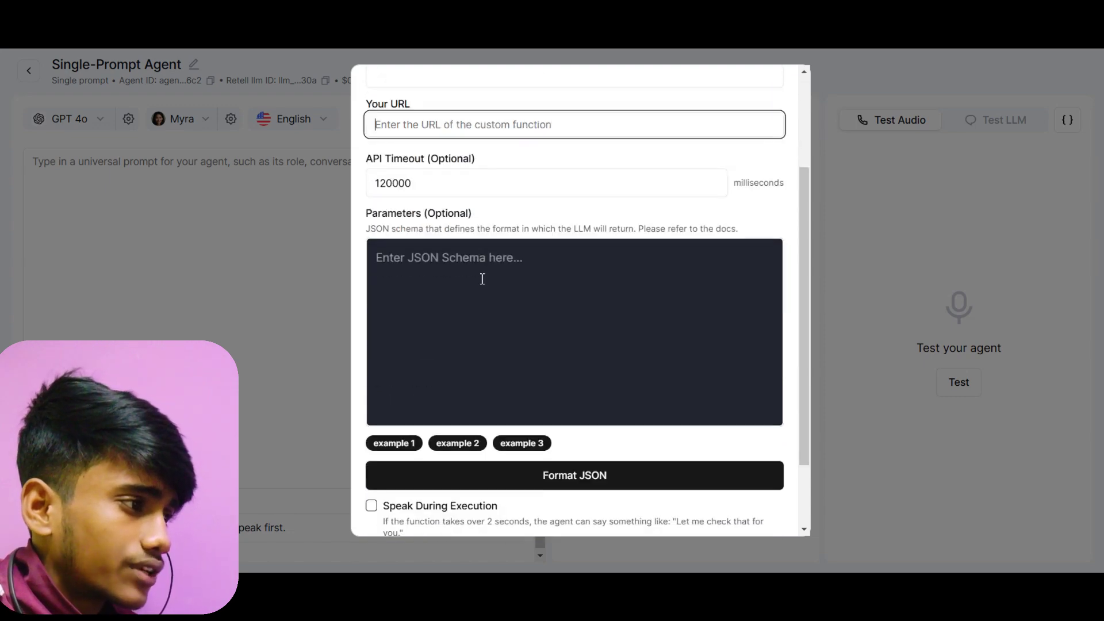
triple_click(378, 232)
click(538, 223)
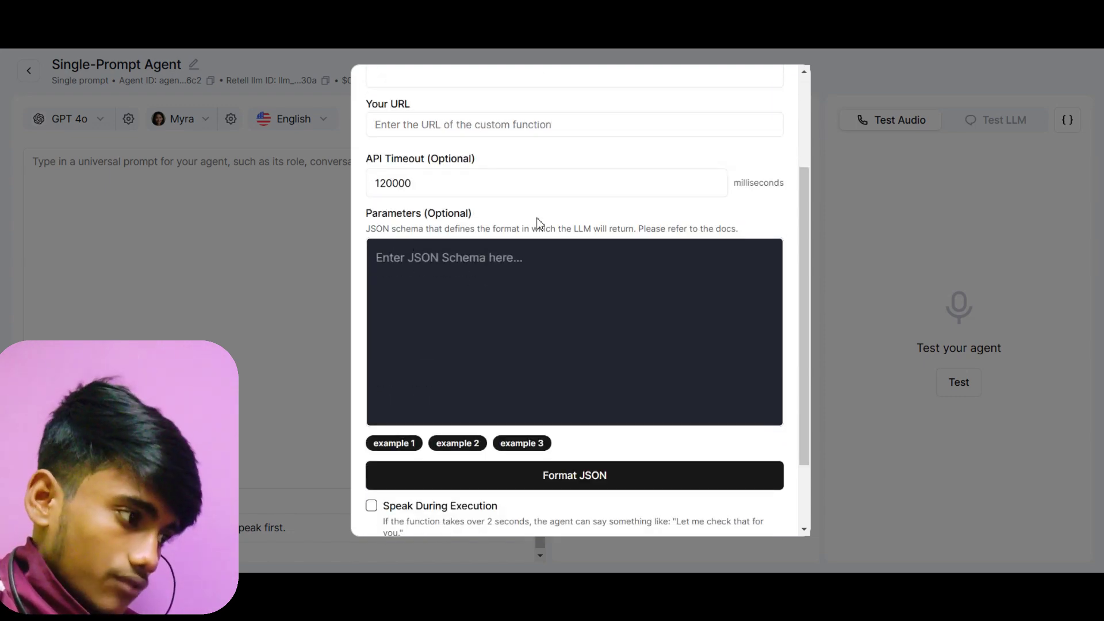
scroll(538, 224, down, 2)
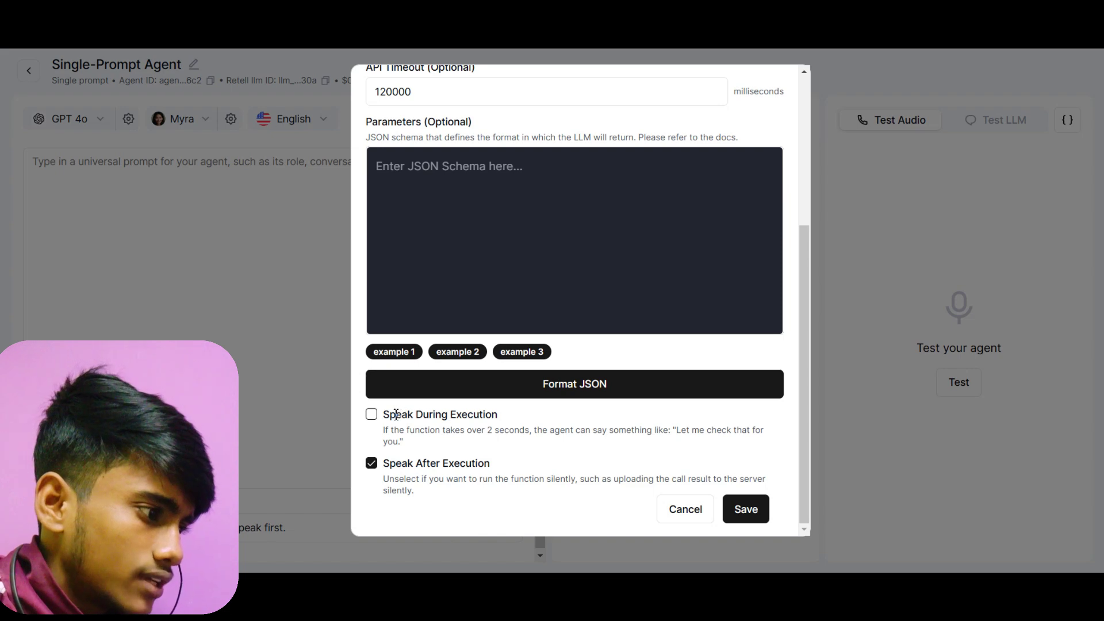
drag(388, 415, 500, 419)
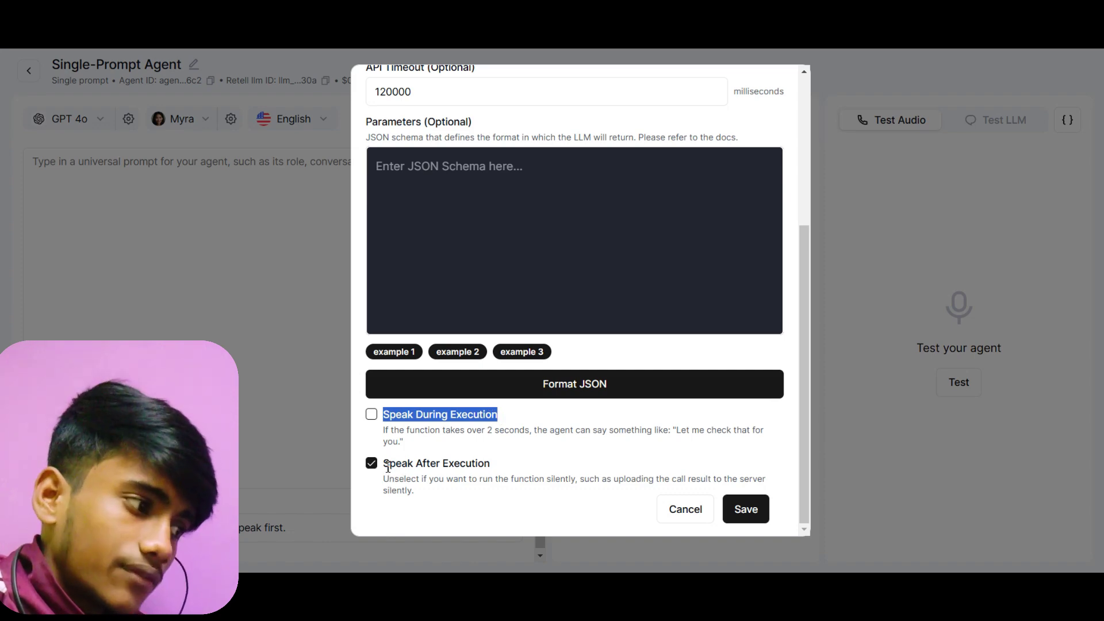
drag(384, 466, 545, 476)
click(389, 429)
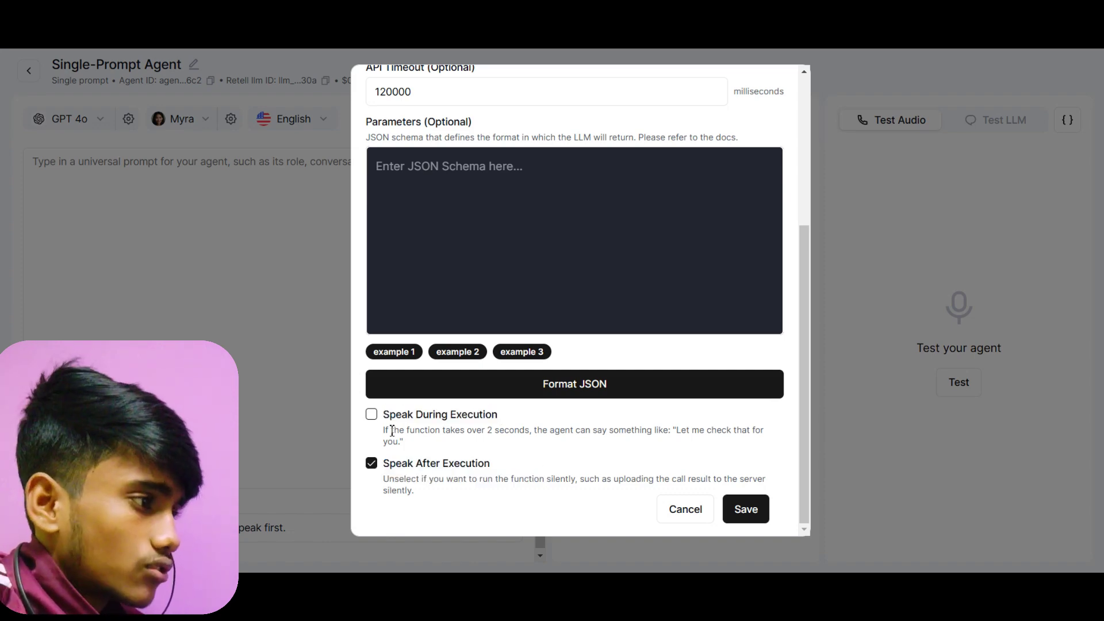
scroll(408, 457, up, 5)
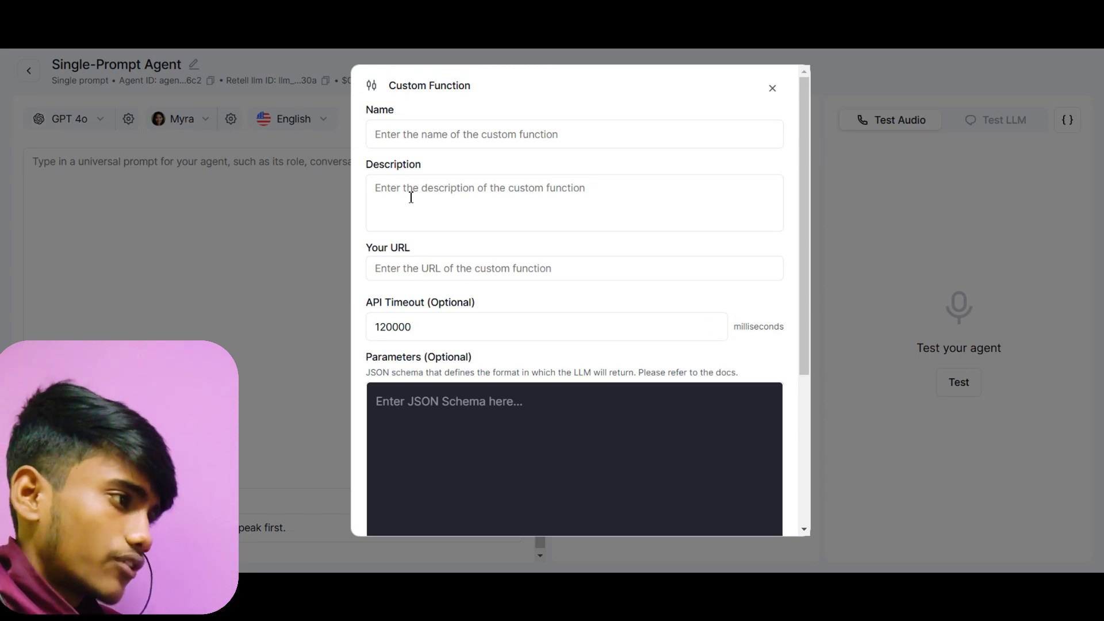
- Name the custom function reschedule_appointment
click(414, 138)
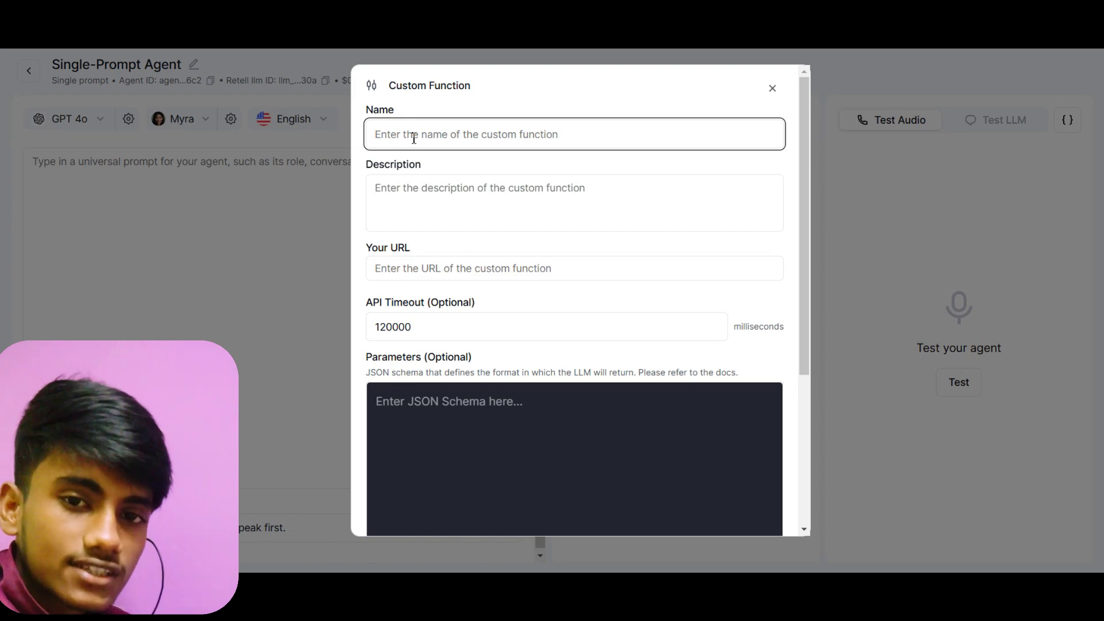
text(re)
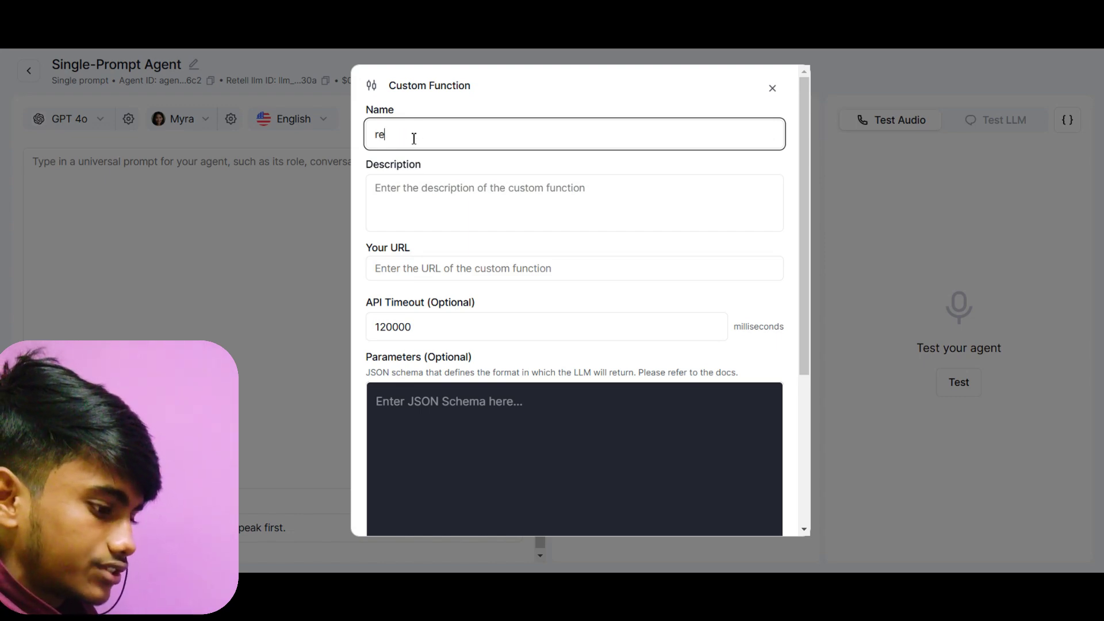
text(sched)
key(BackSpace)
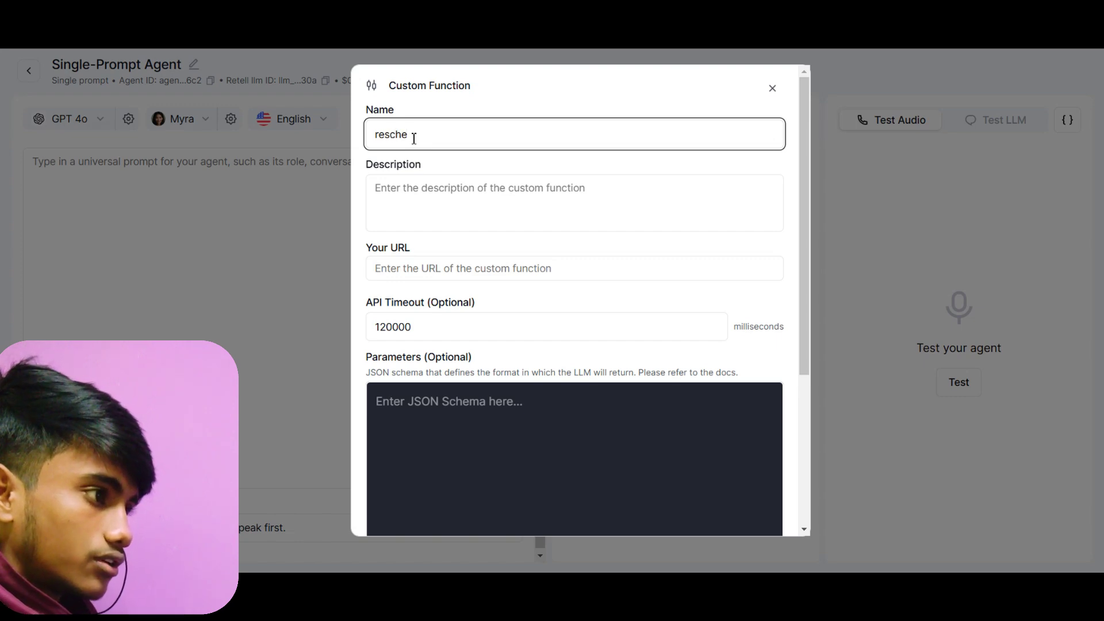
text(edule )
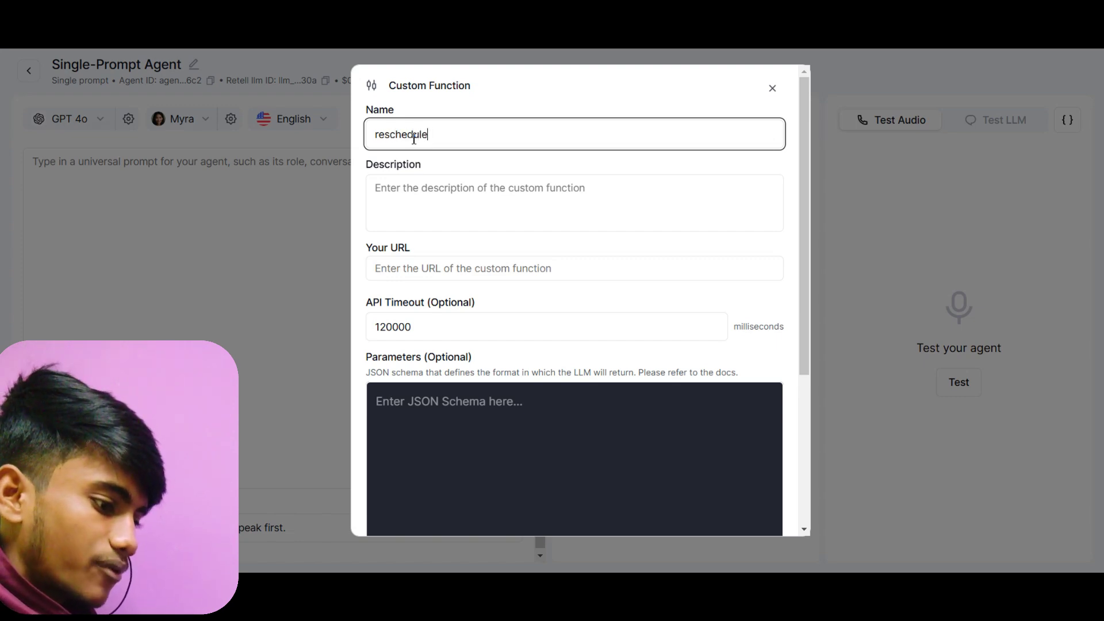
text(_app)
text(tnem)
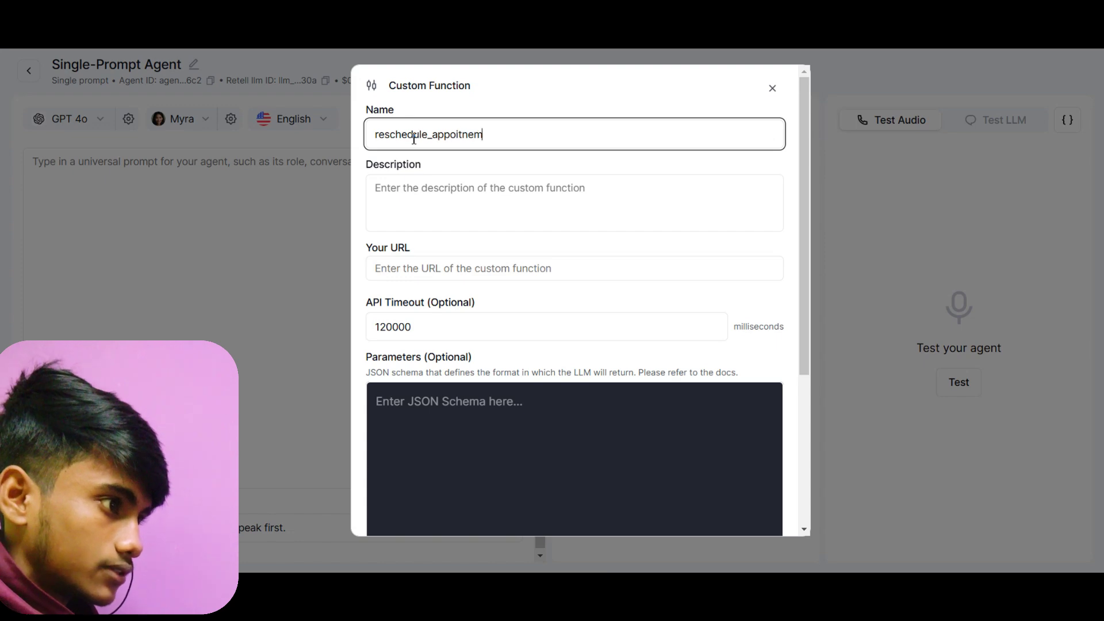
key(BackSpace)
key(BackSpace)
key(BackSpace)
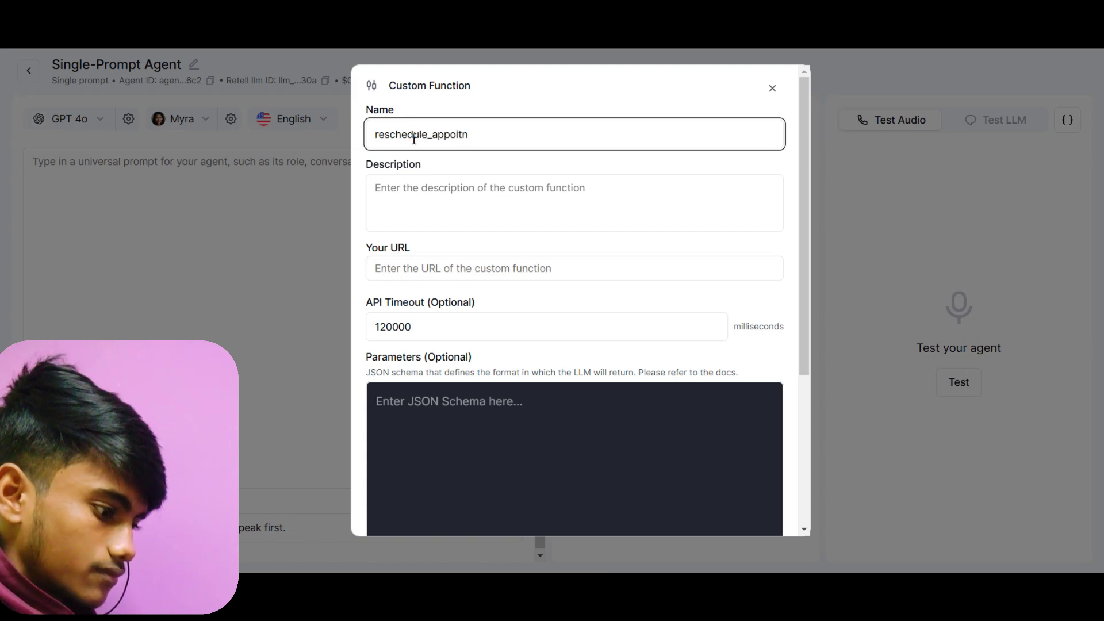
text(ment)
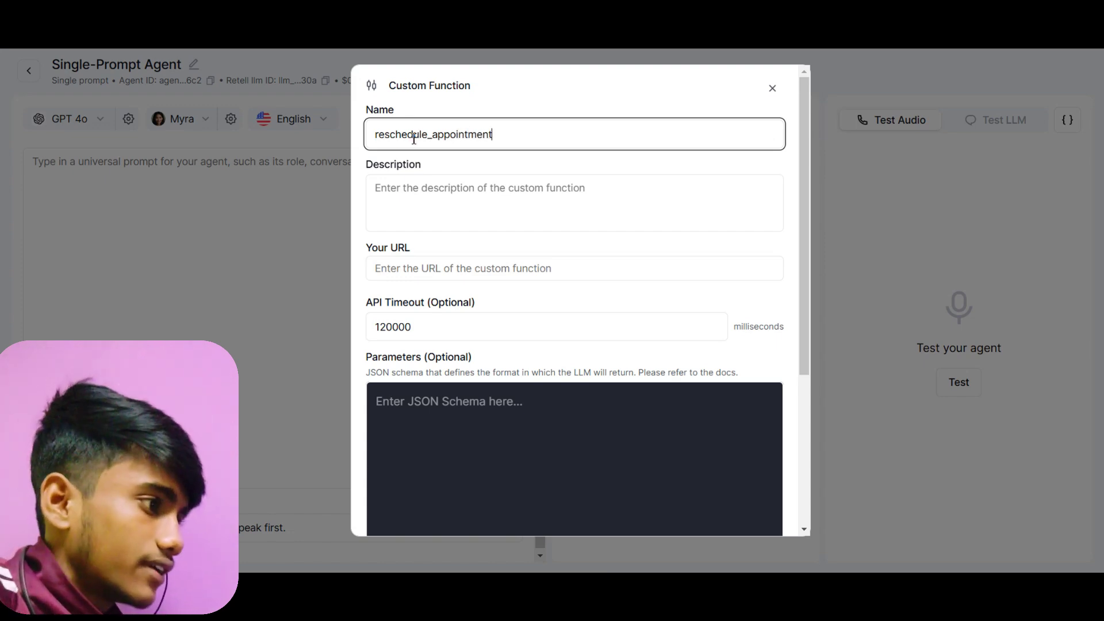
- Enter the custom function's description as "Use this function to reschedule an appoitnment"
click(404, 186)
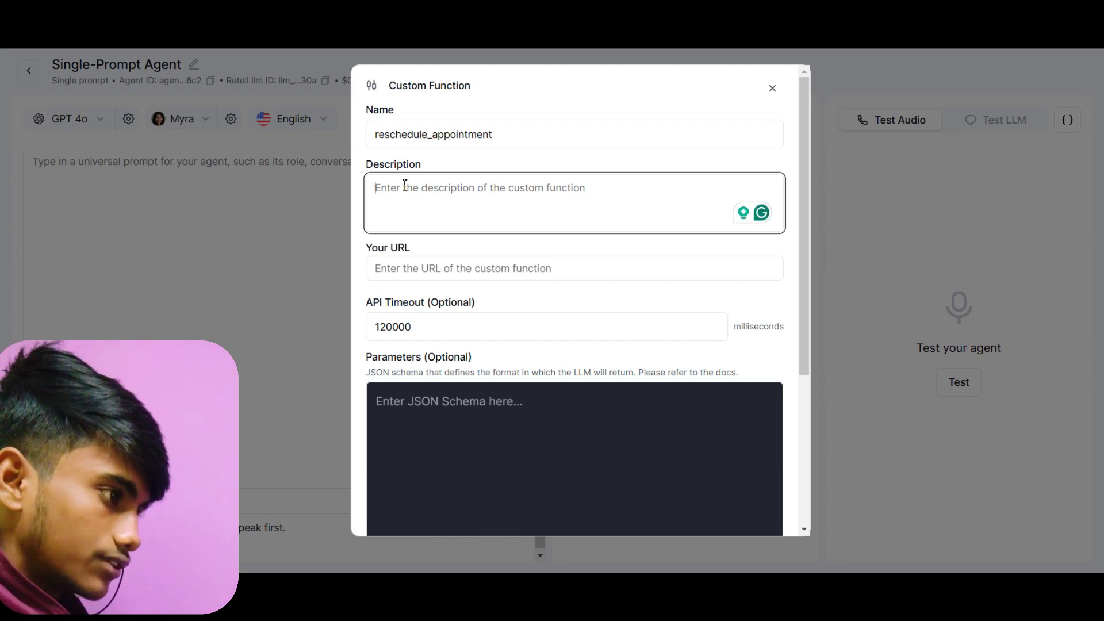
text(Use this)
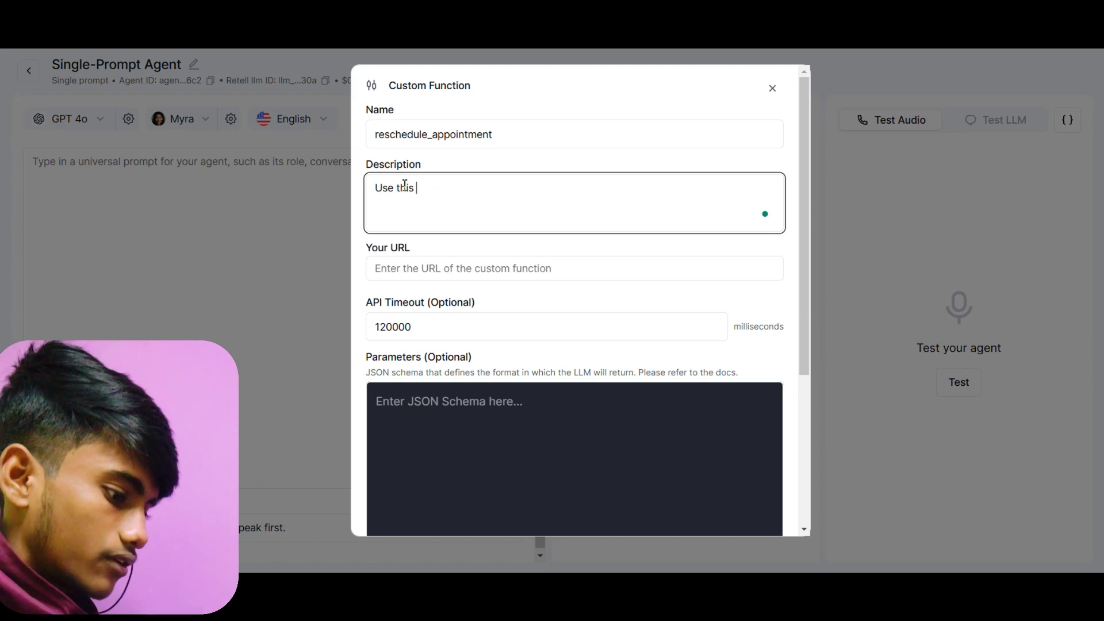
text( functi)
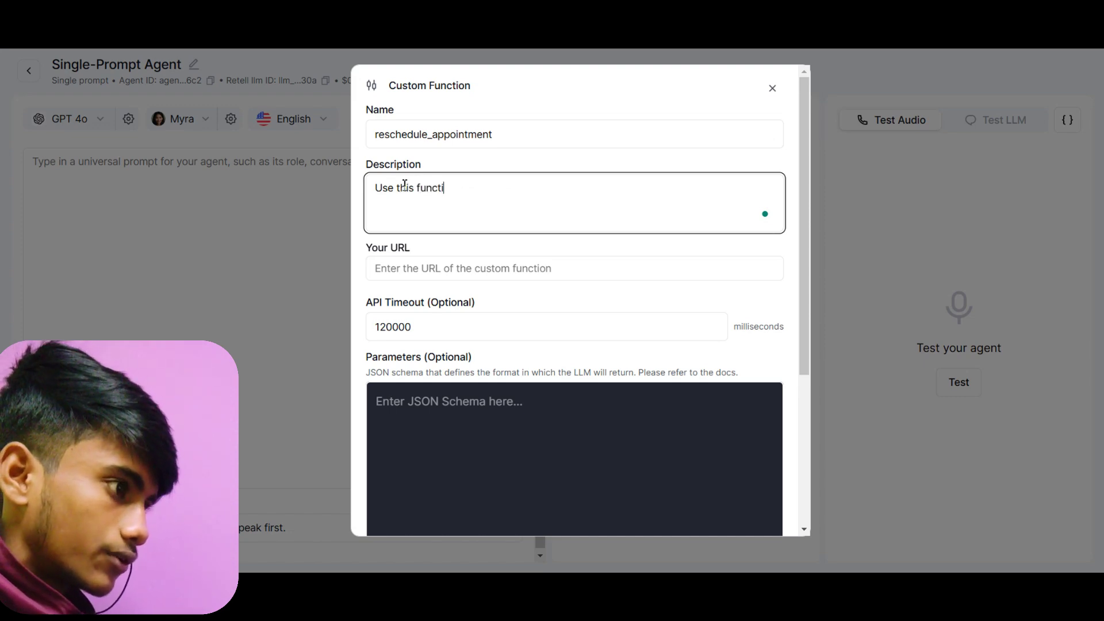
text(on to res)
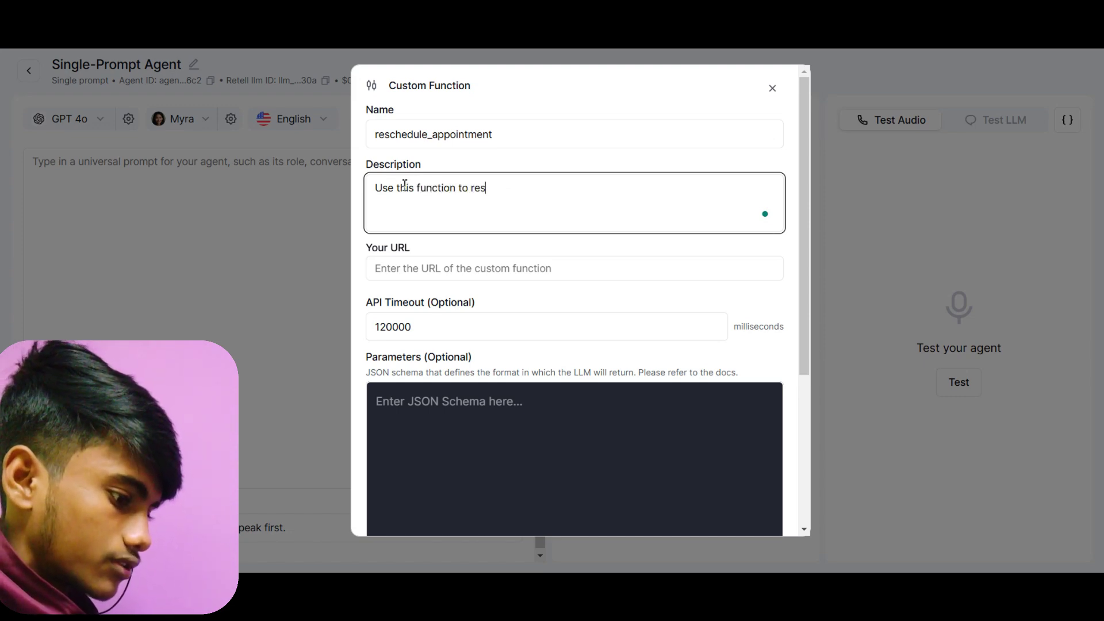
text(chedule )
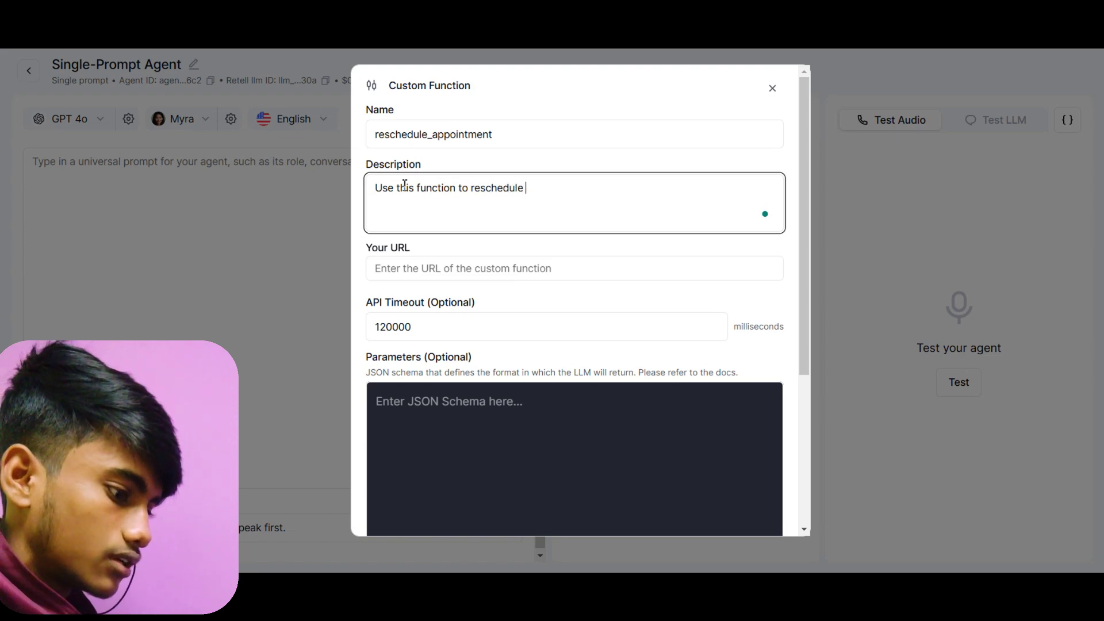
text(t)
key(BackSpace)
text(app)
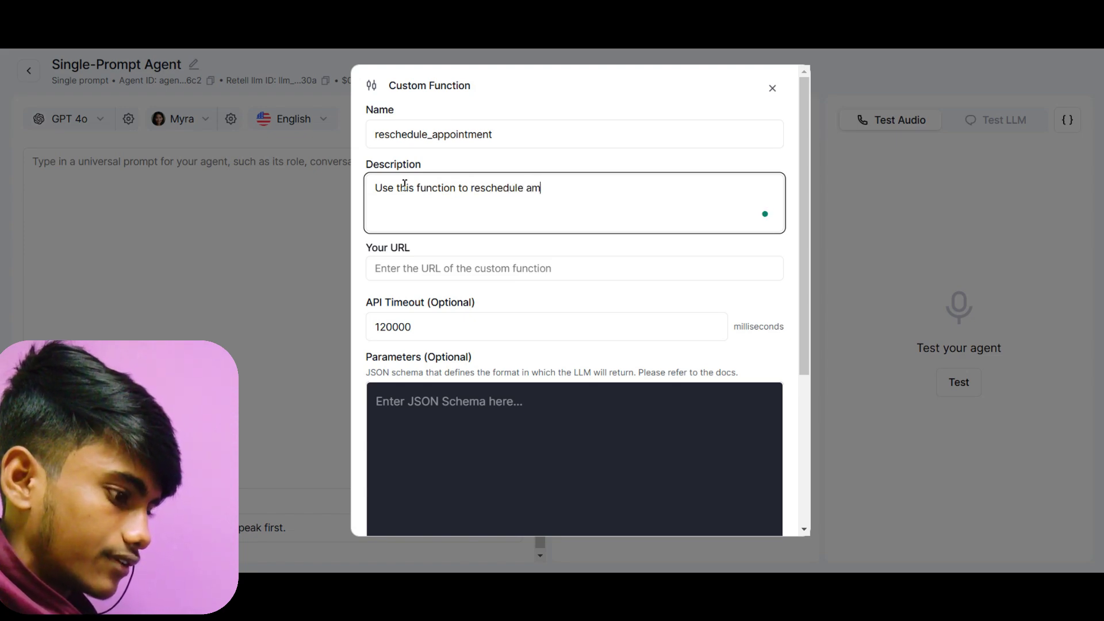
key(BackSpace)
key(BackSpace)
key(BackSpace)
text(an ap)
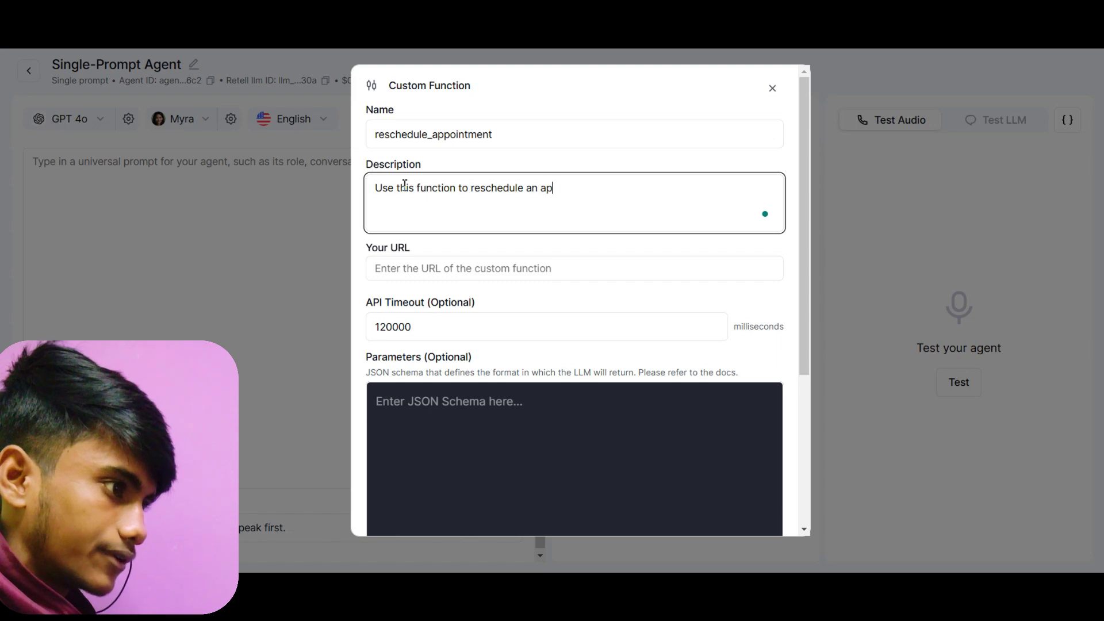
text(poitnemnt)
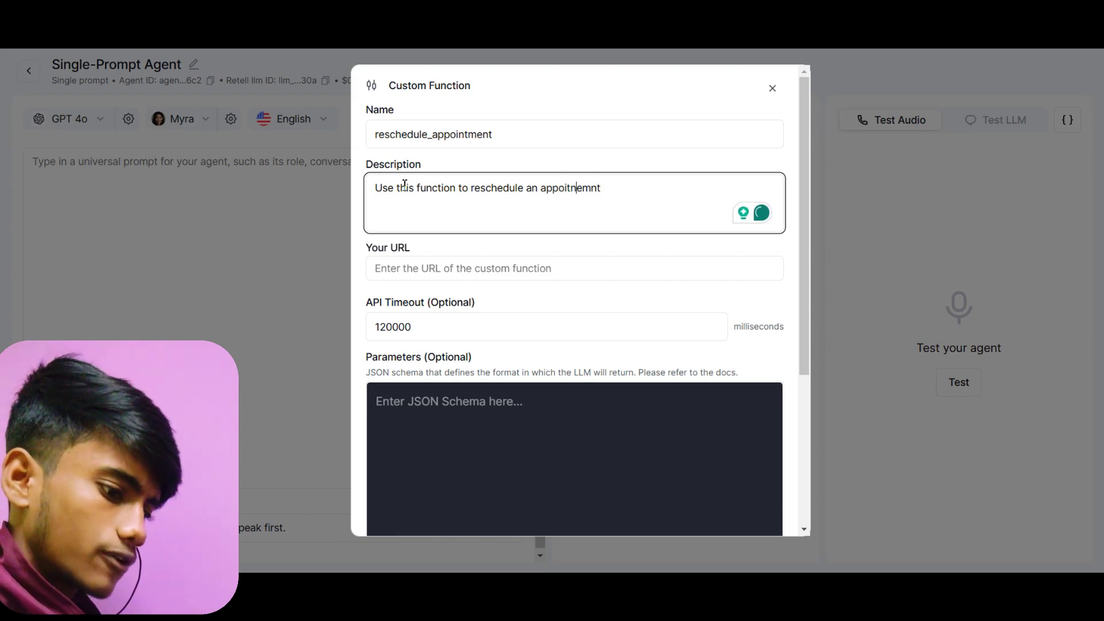
key(BackSpace)
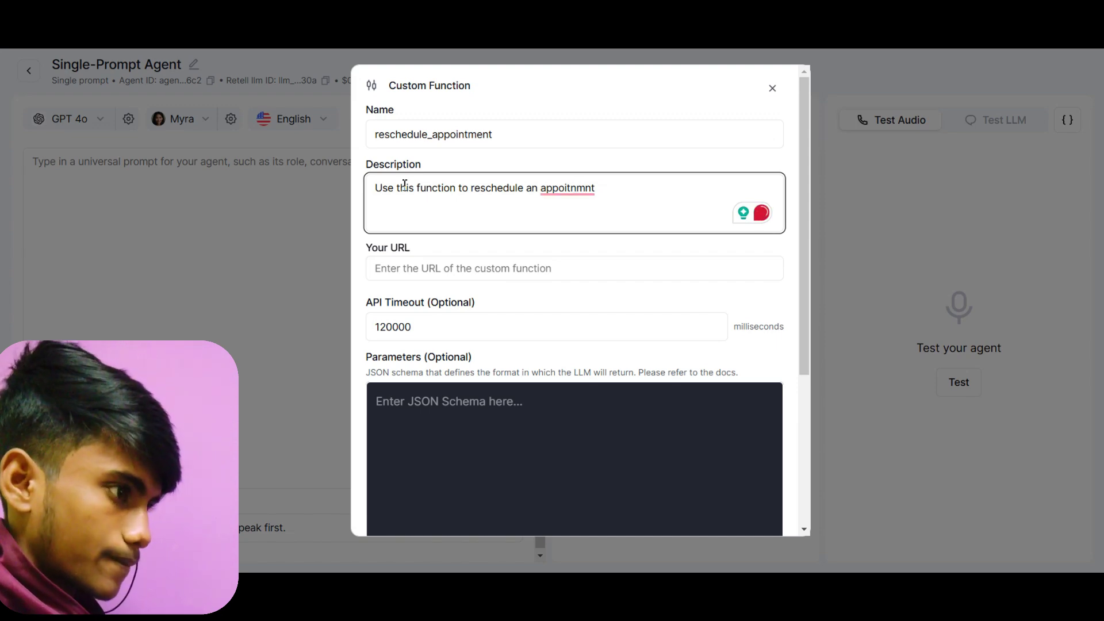
text(e)
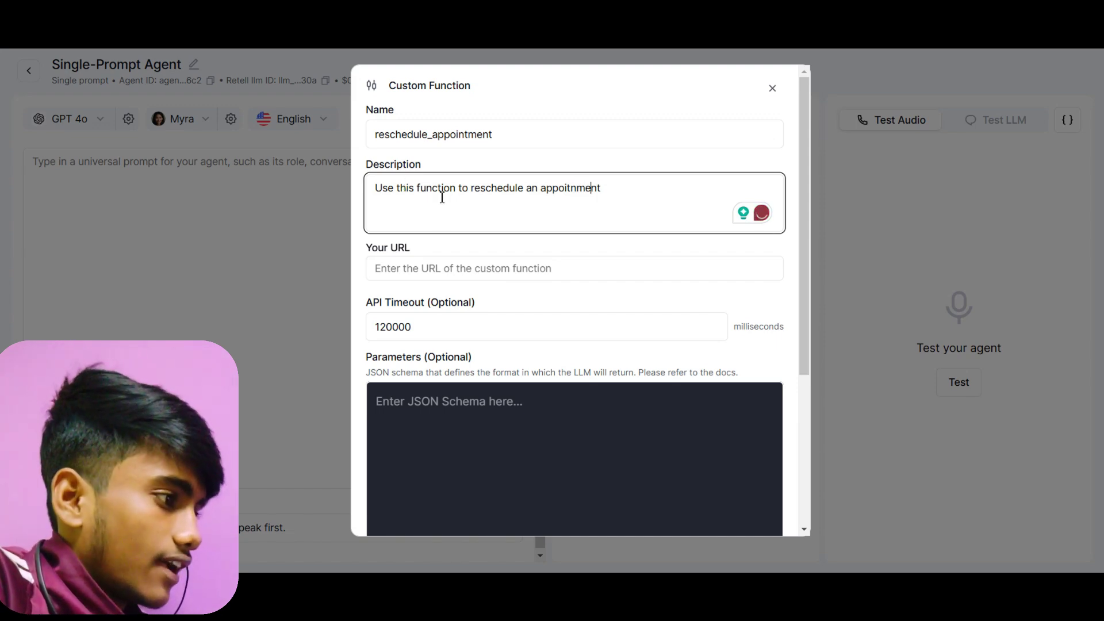
- Switch to the Reschedule appointment automation scenario in Make and check which webhook its trigger module uses
click(391, 270)
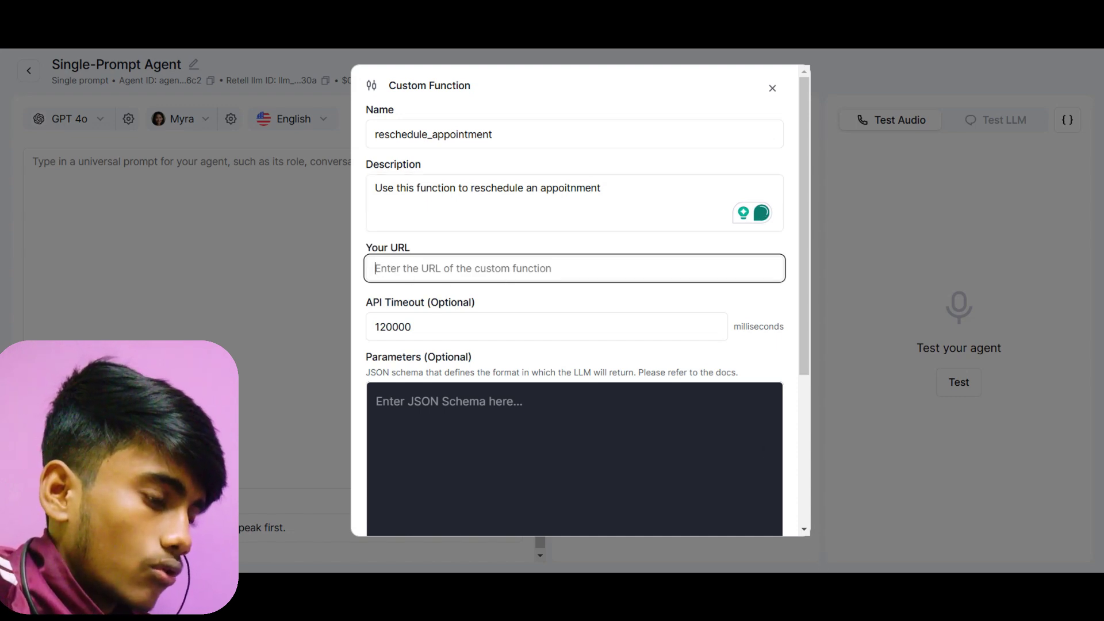
mouse_move(838, 598)
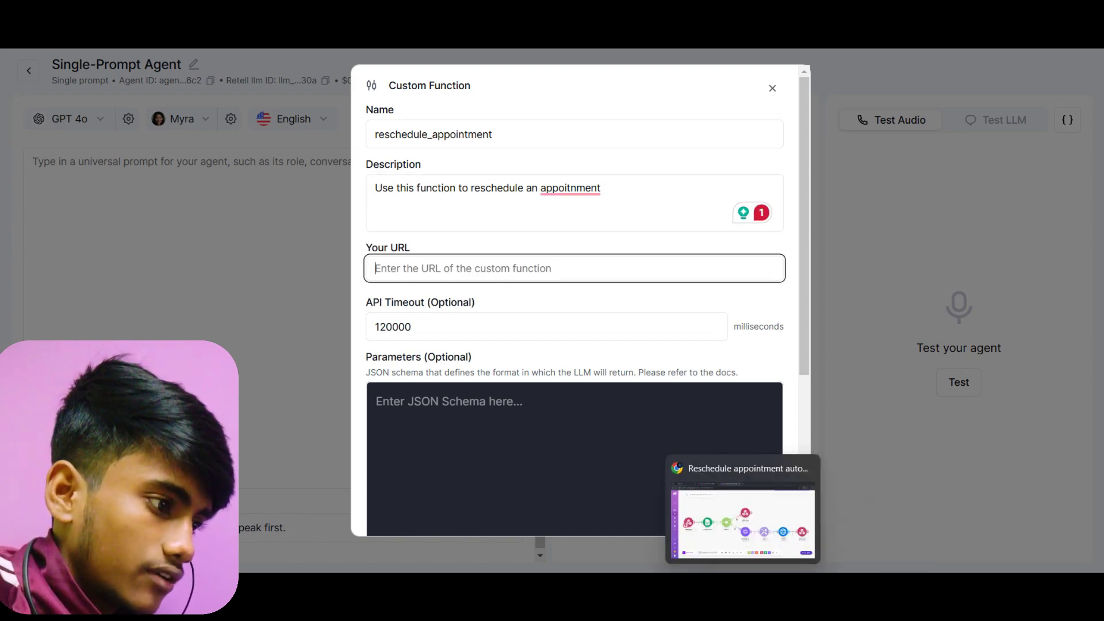
click(719, 507)
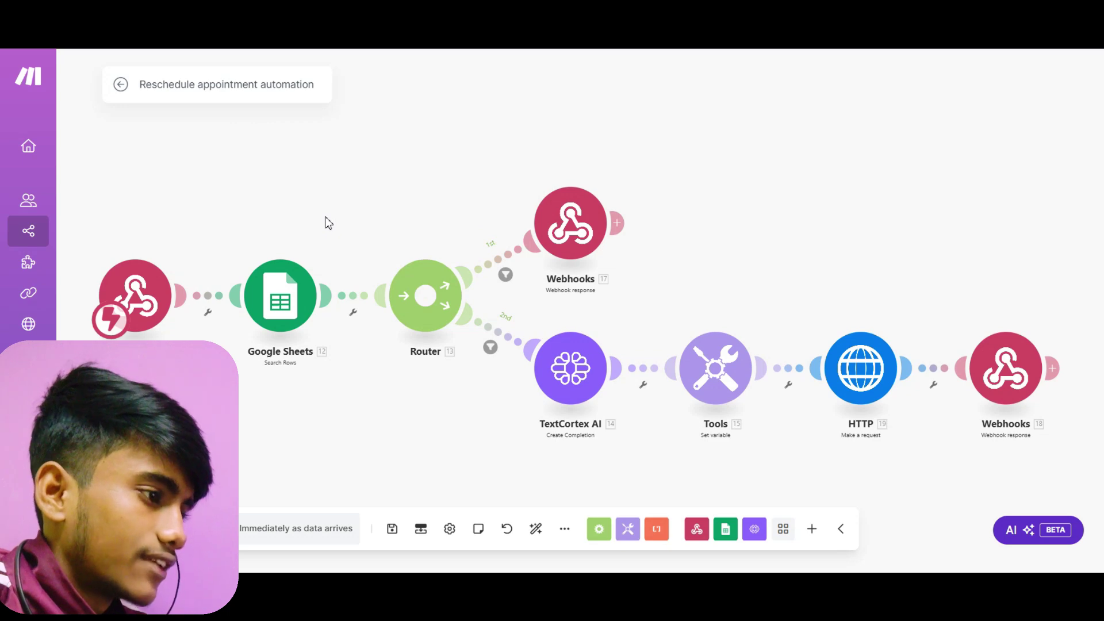
drag(328, 222, 398, 202)
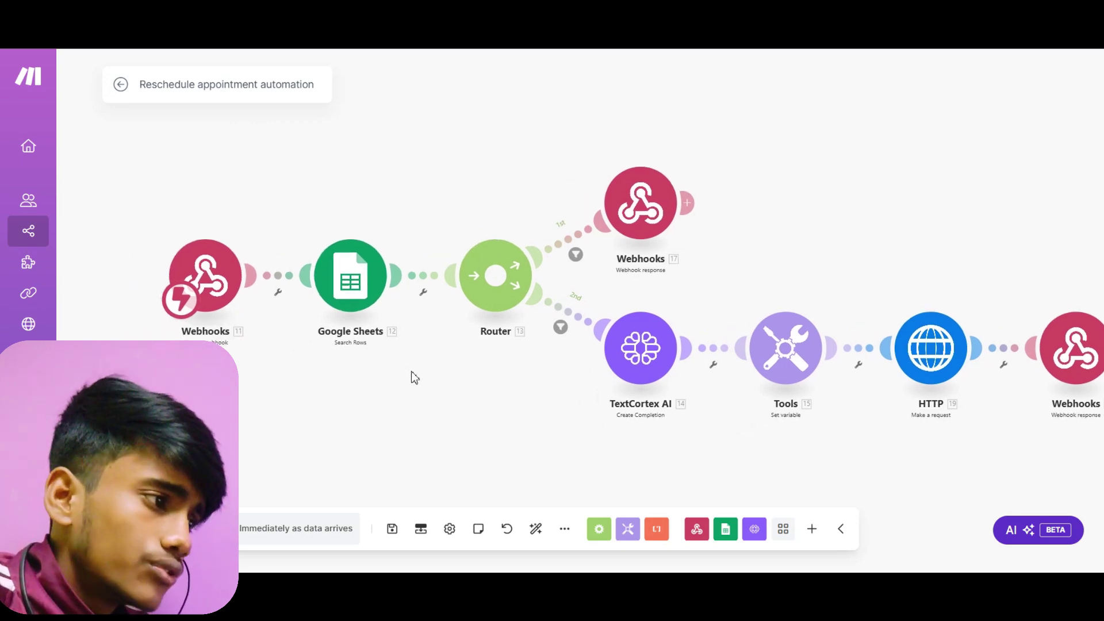
click(240, 299)
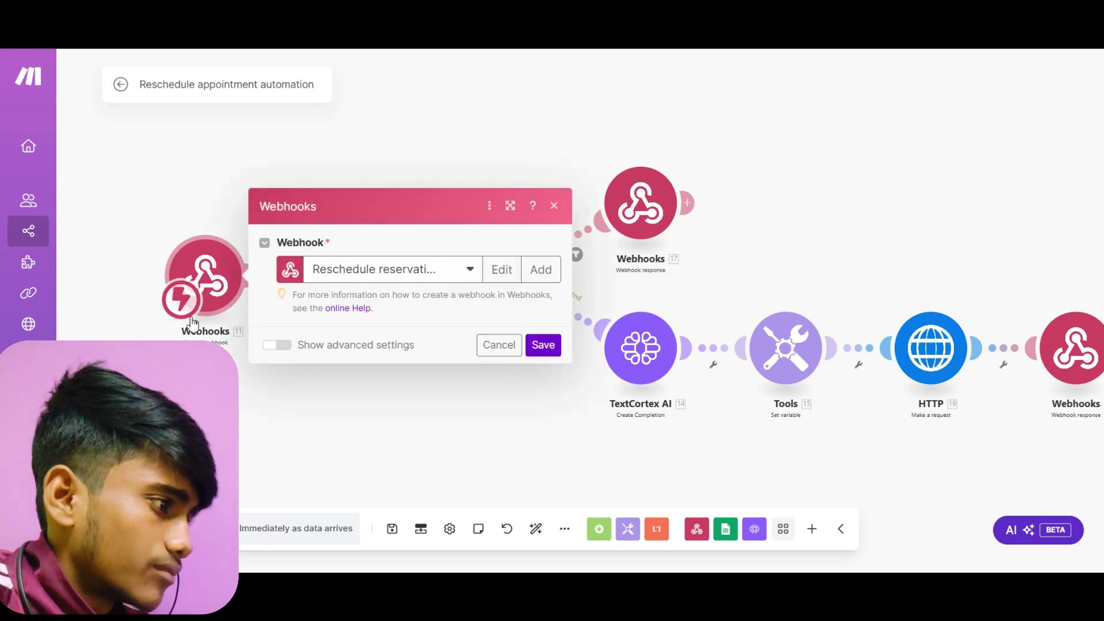
click(345, 444)
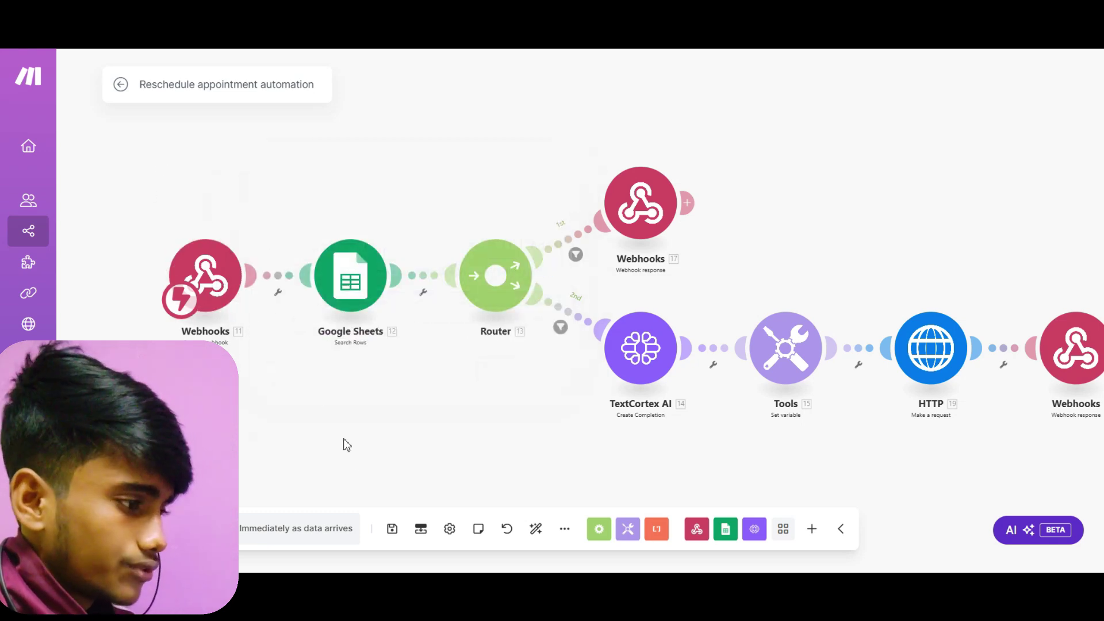
- Add a new Custom webhook module from the Webhooks app to an empty area of the scenario
right_click(321, 413)
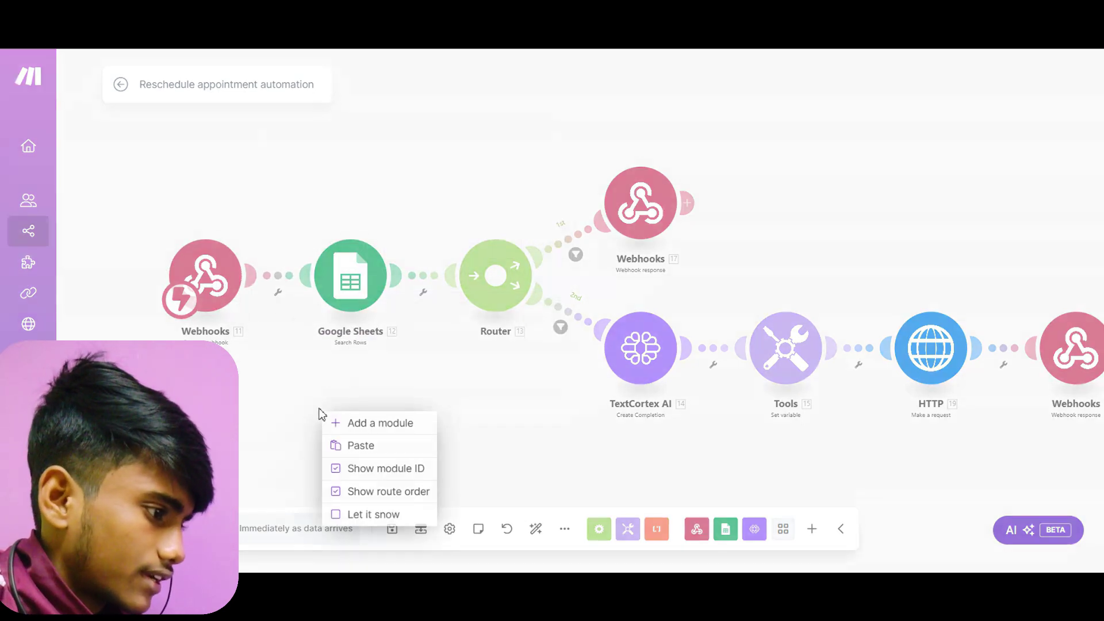
click(357, 423)
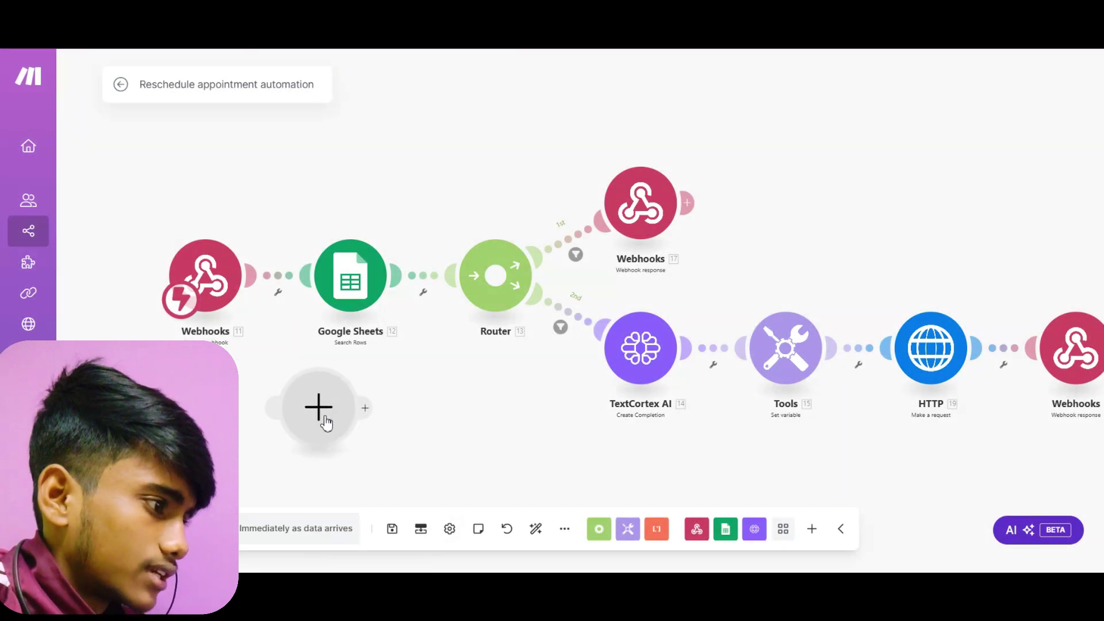
click(322, 419)
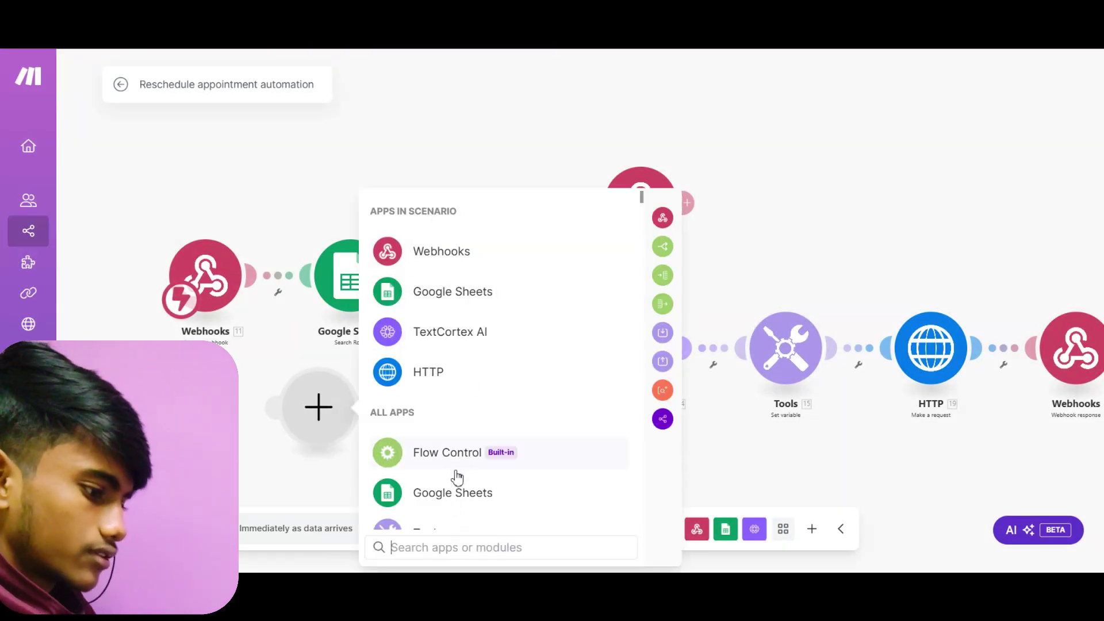
text(We)
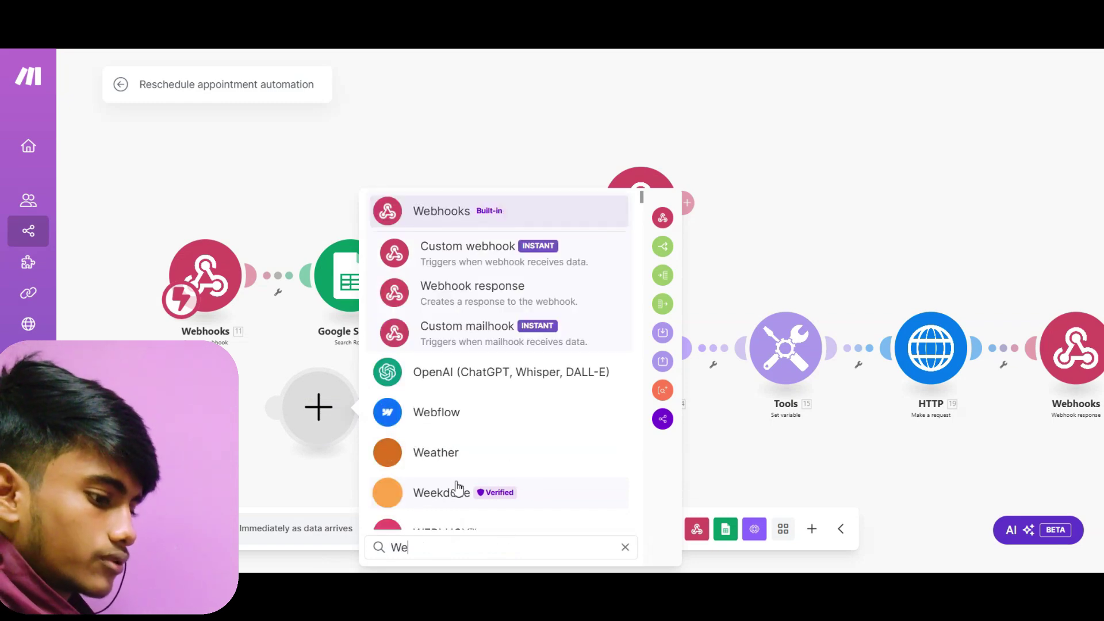
text(bhooks)
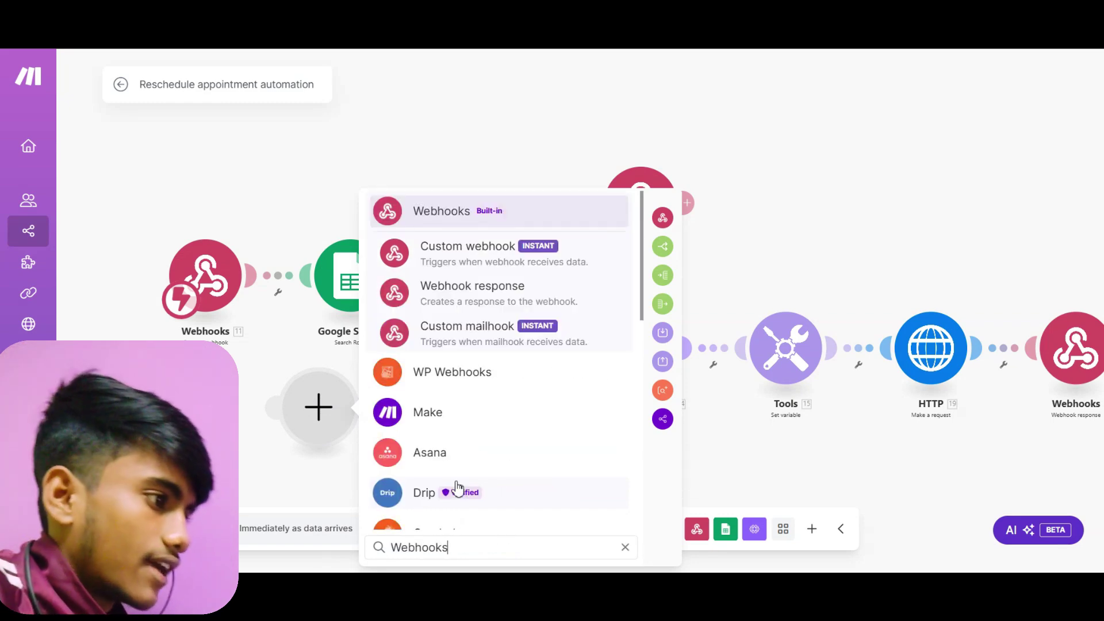
click(444, 218)
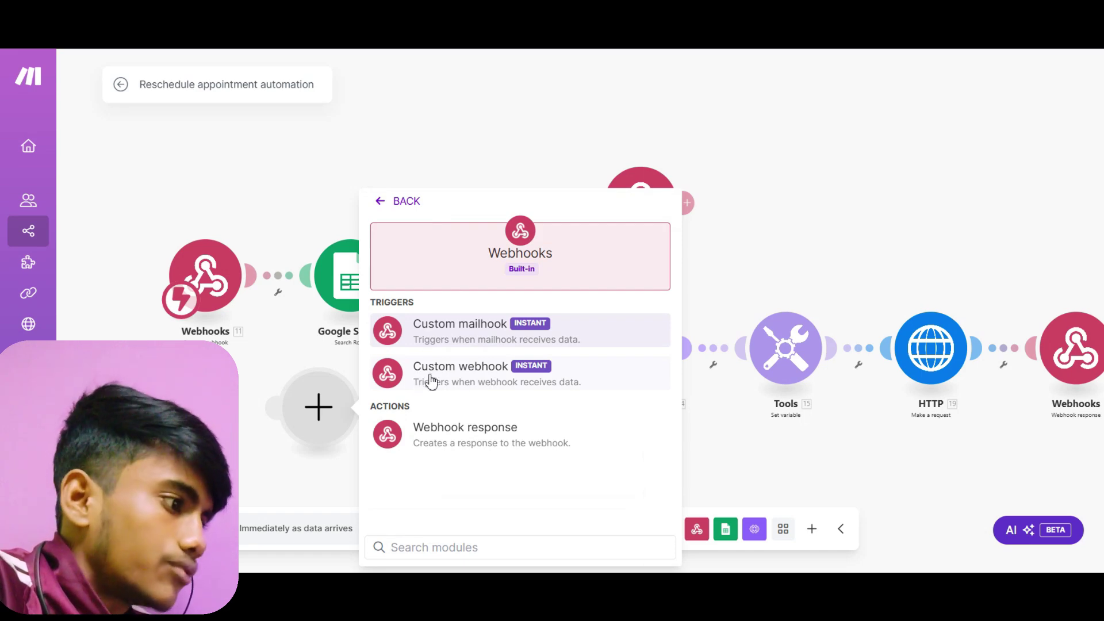
click(486, 375)
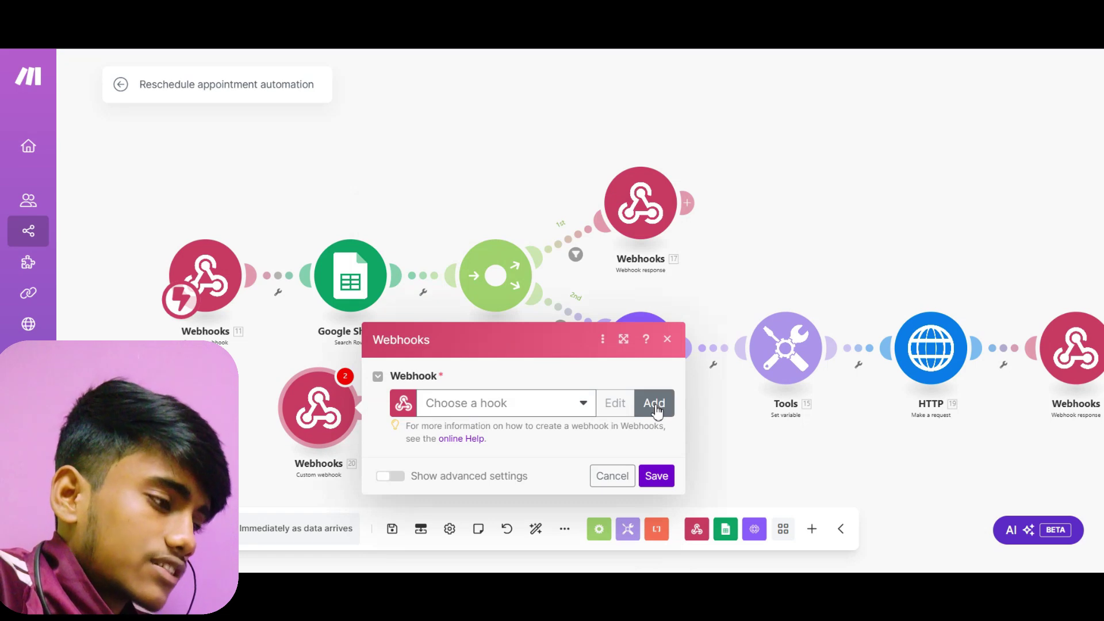
- Choose the Reschedule reservation webhook for the new module and copy its address to the clipboard
click(551, 403)
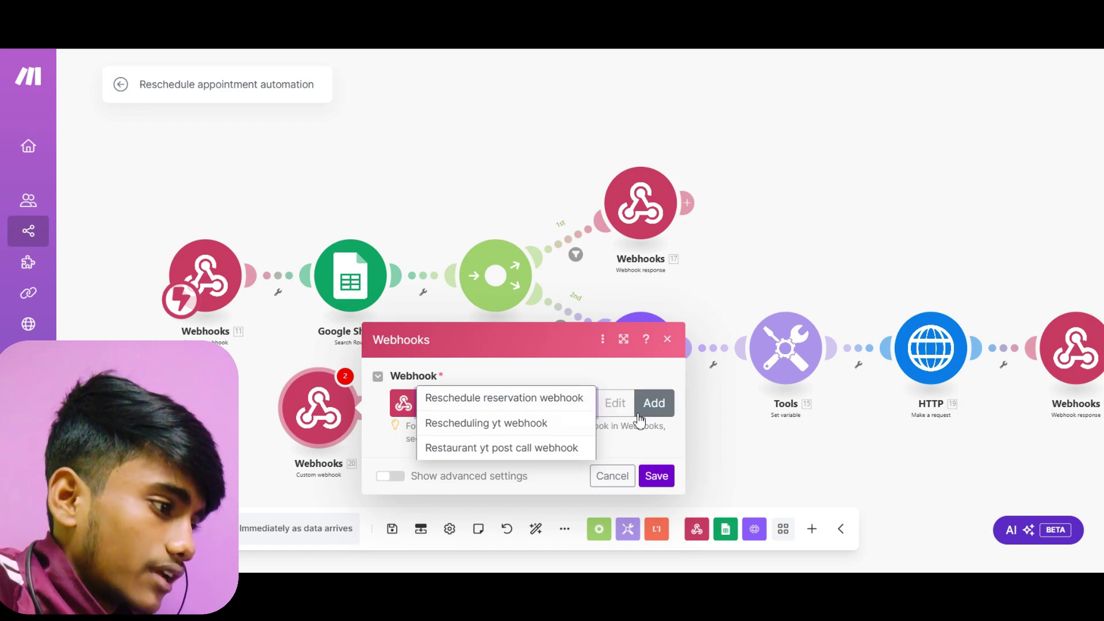
click(563, 386)
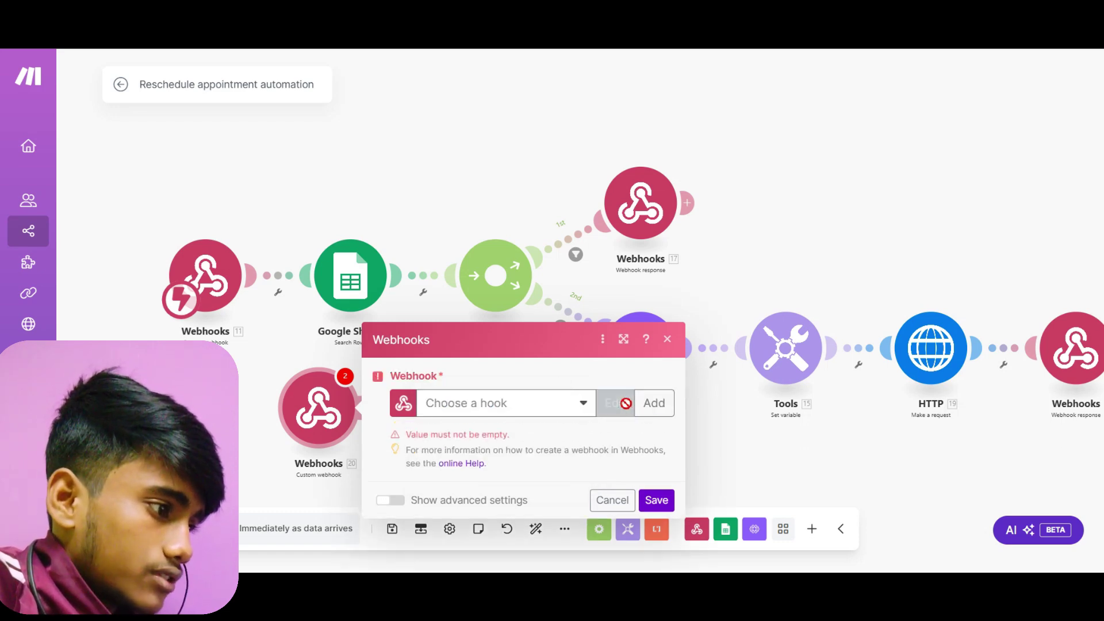
click(565, 401)
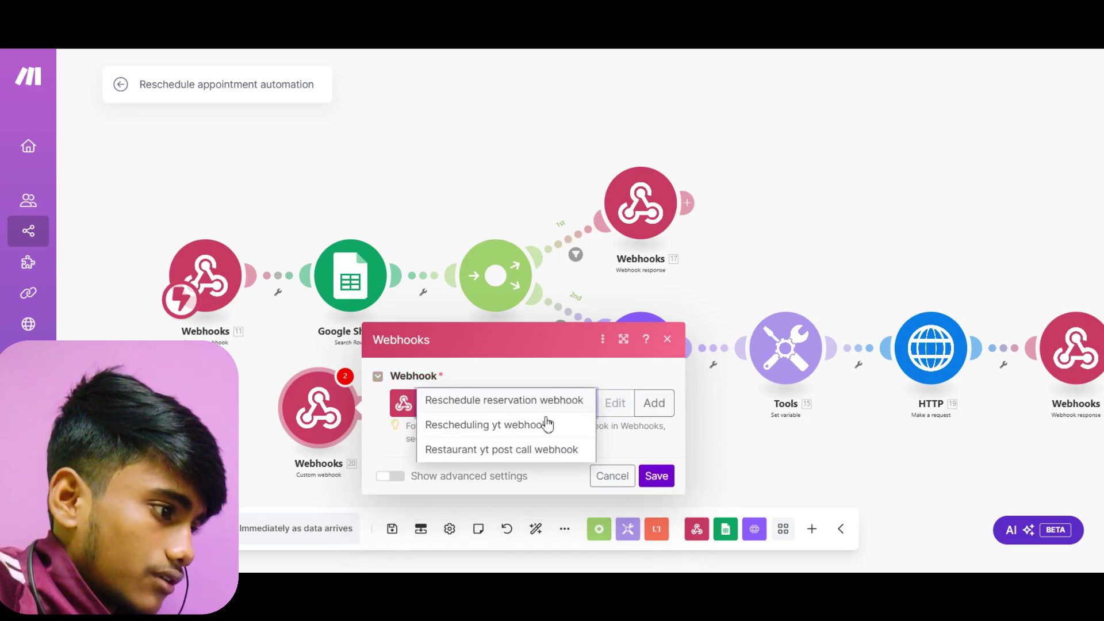
click(510, 407)
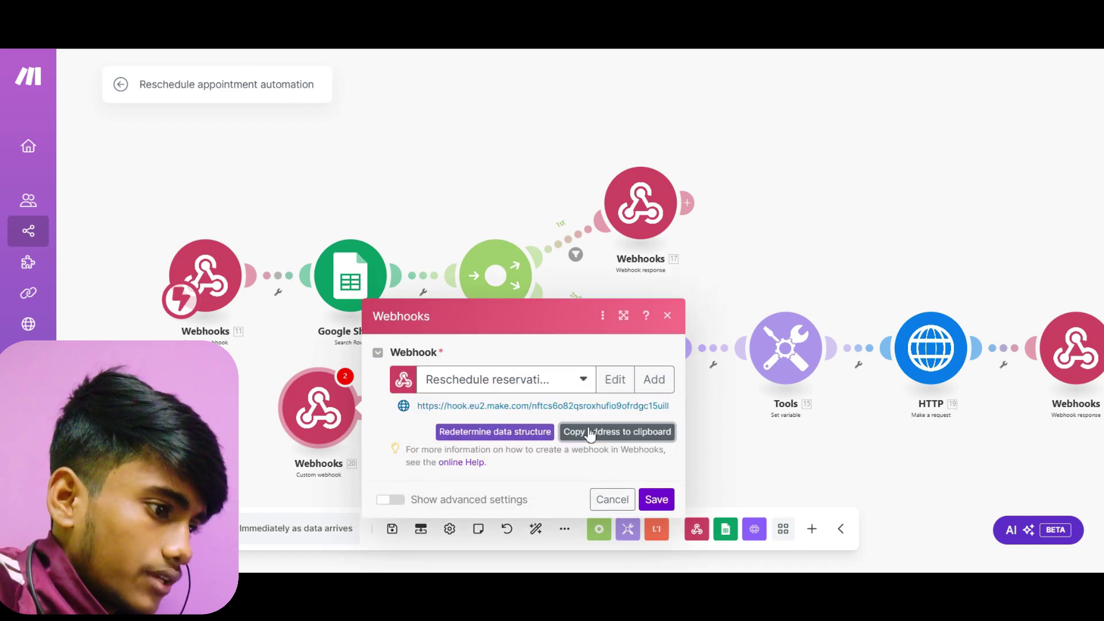
click(590, 432)
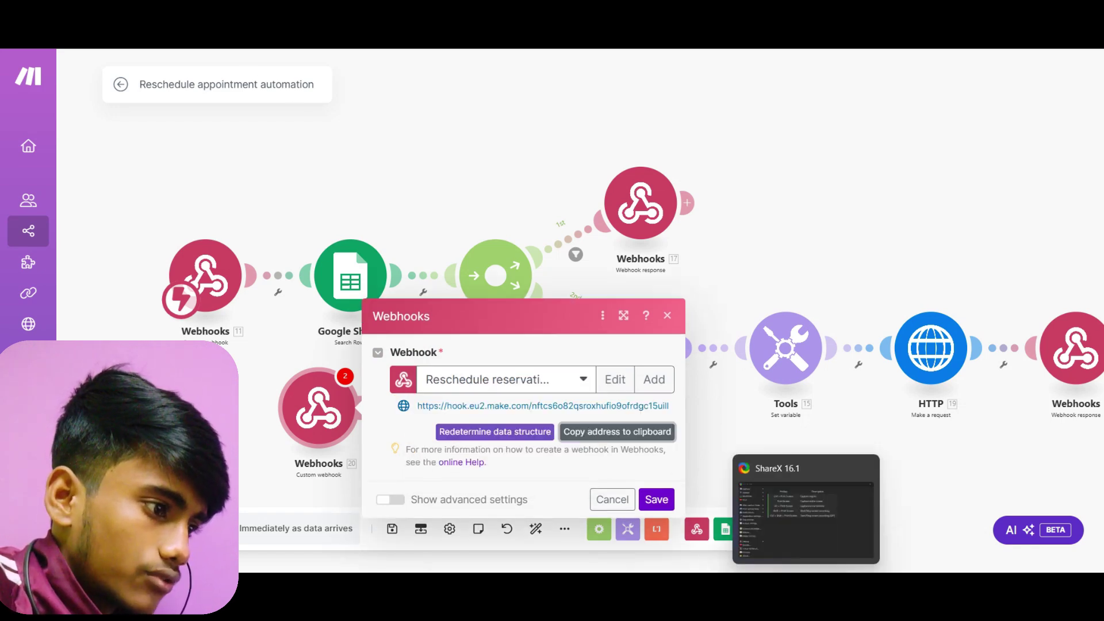
- Return to the Retell AI custom function form and paste the copied webhook address as its URL
mouse_move(773, 598)
click(774, 515)
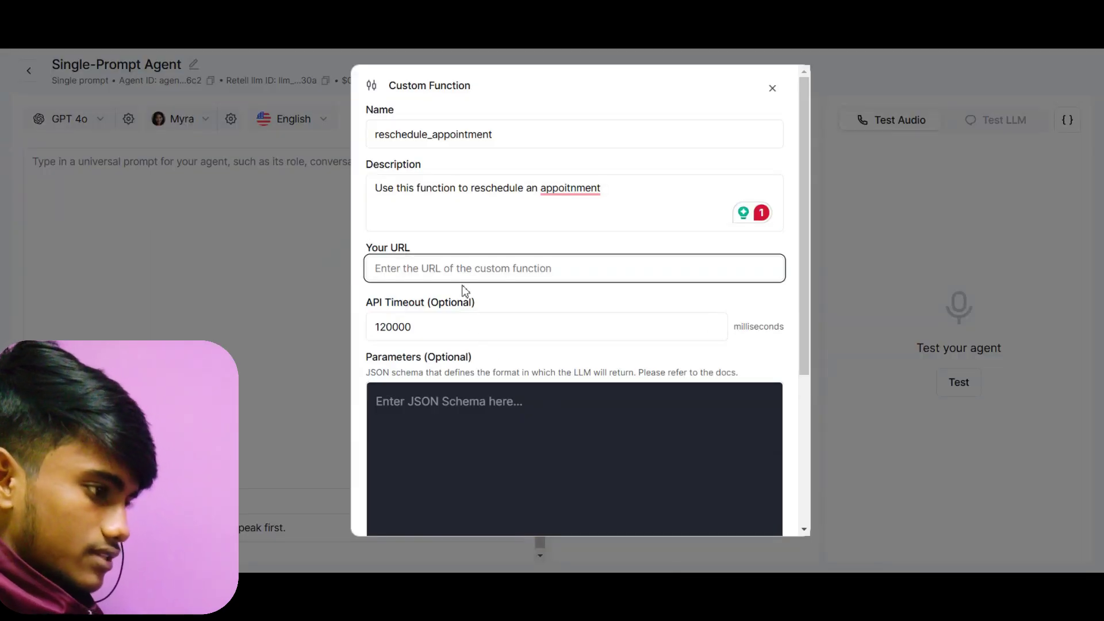
key(ctrl+v)
- Load the example 1 JSON schema into the function's parameters and copy the entire schema
scroll(504, 293, down, 3)
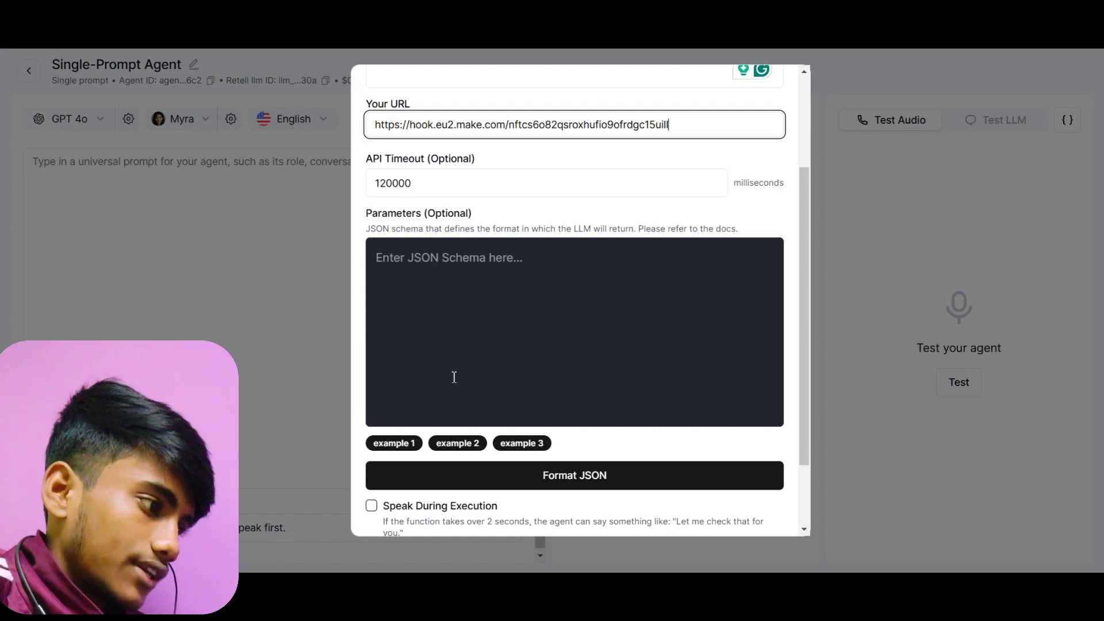
click(394, 443)
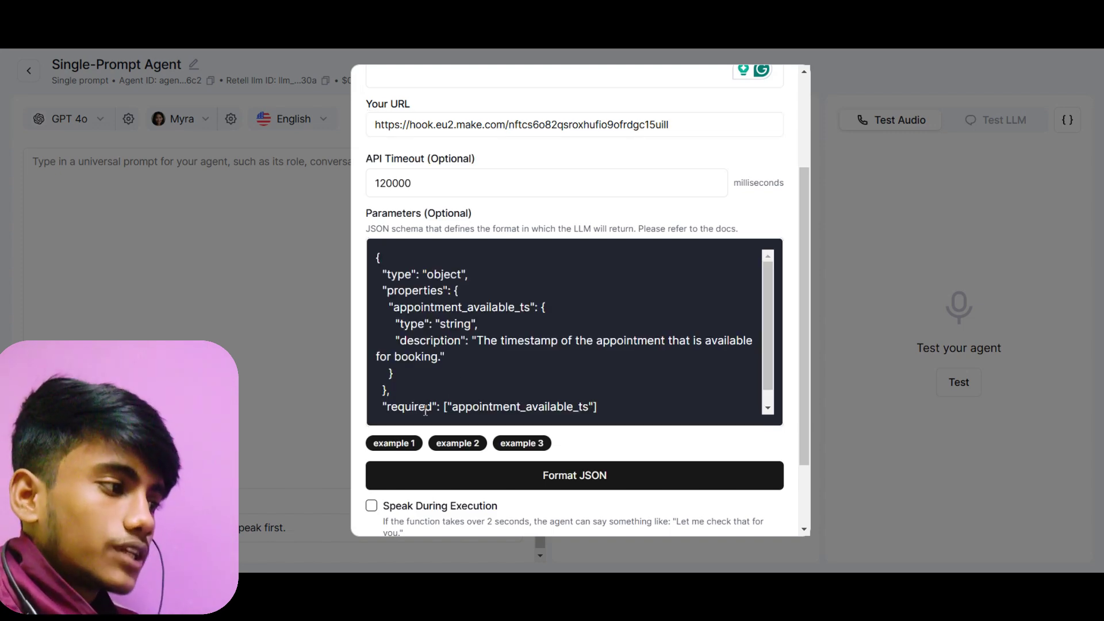
scroll(438, 274, down, 3)
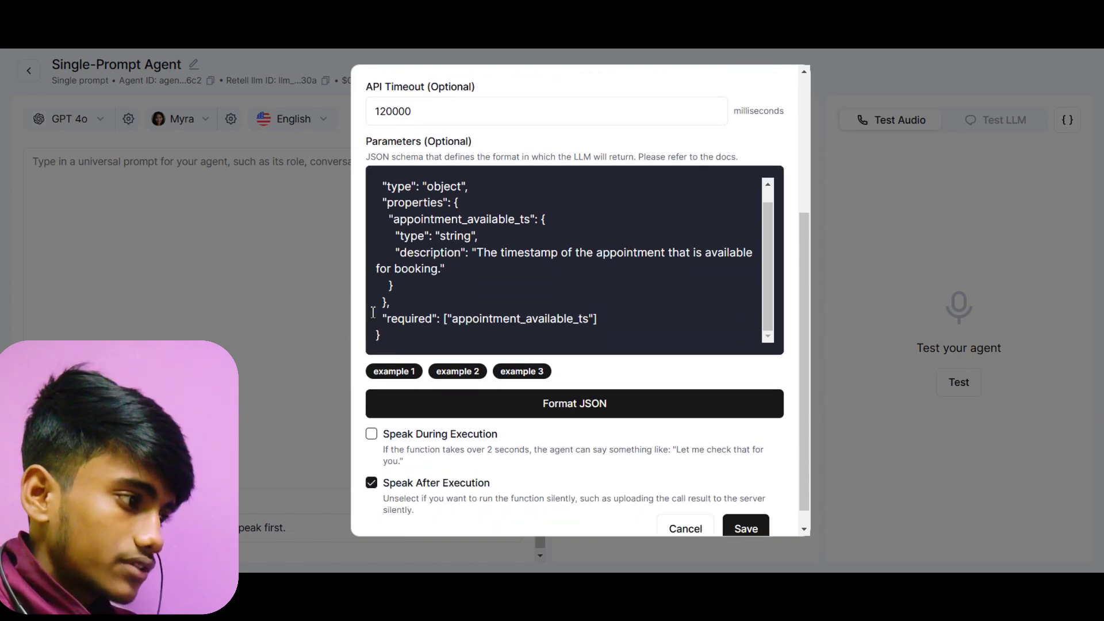
drag(373, 314, 362, 169)
click(386, 336)
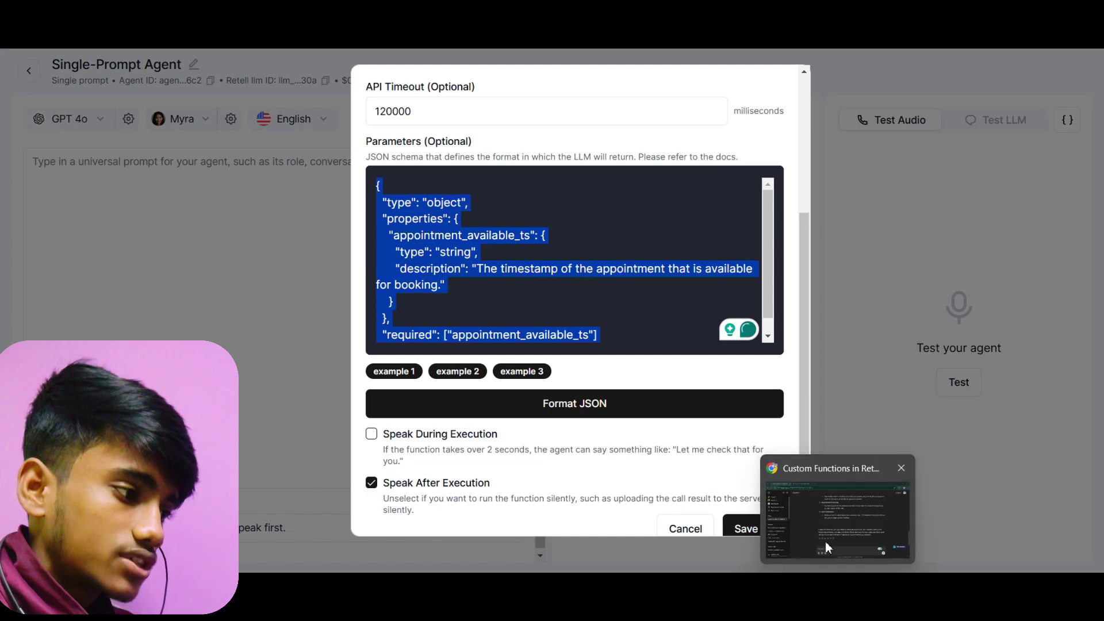
- Switch to the ChatGPT conversation on Retell AI custom functions and paste the JSON schema into a new message, followed by a blank line
click(825, 541)
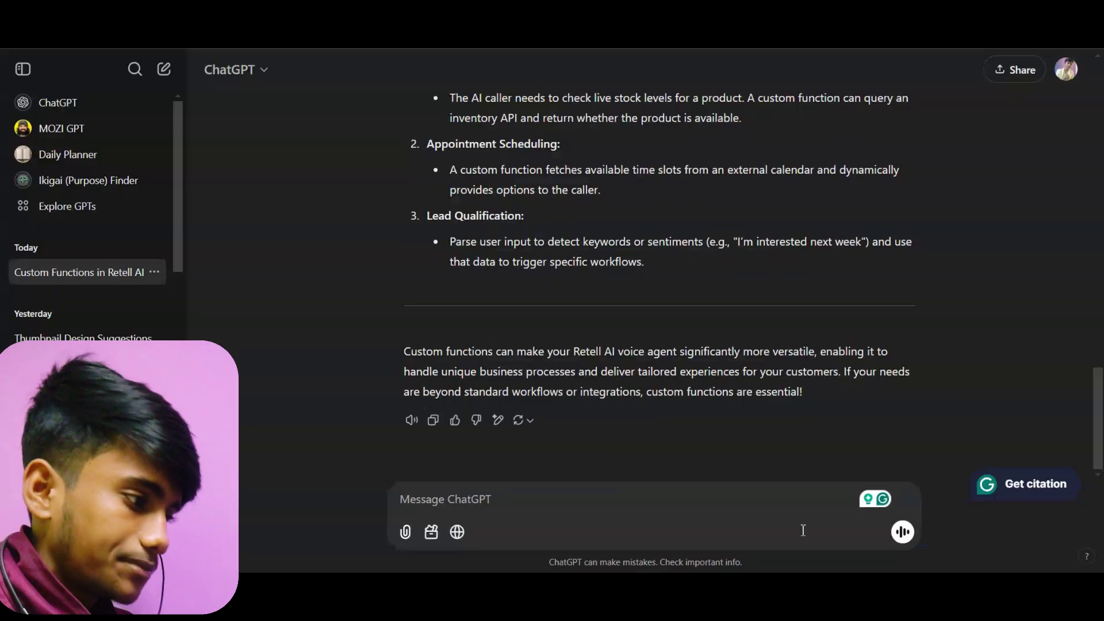
click(624, 514)
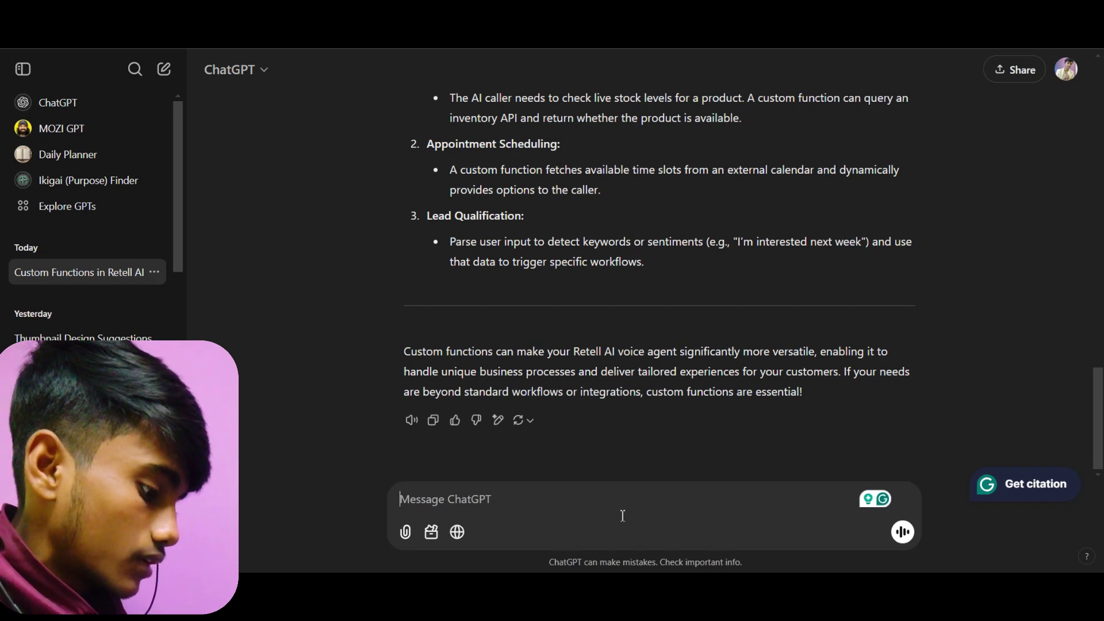
key(ctrl+v)
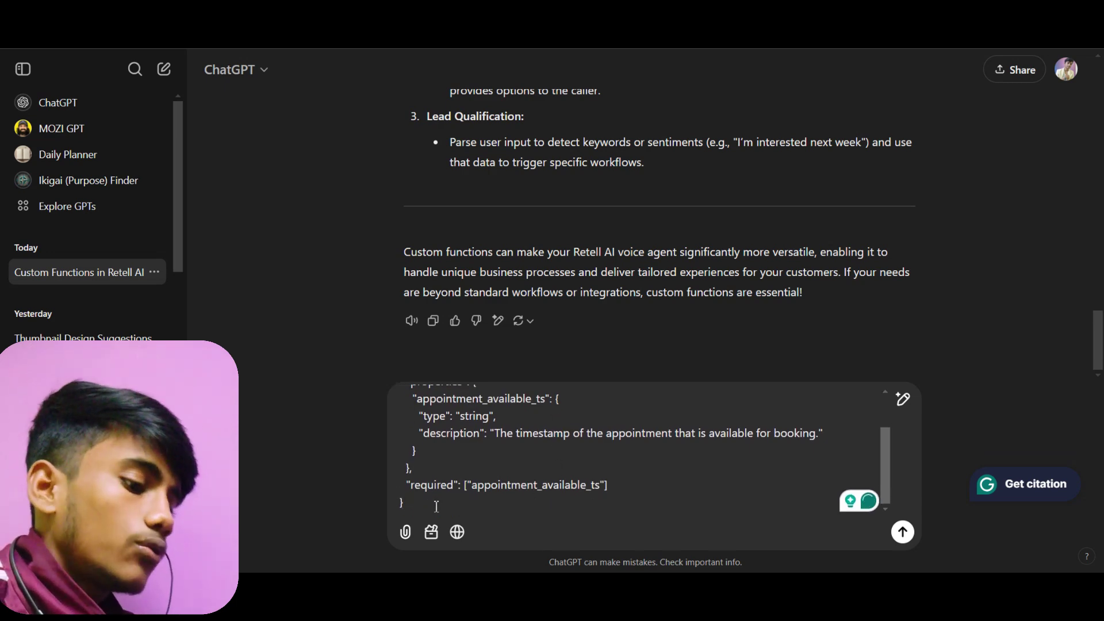
key(shift+Return)
key(shift+Return)
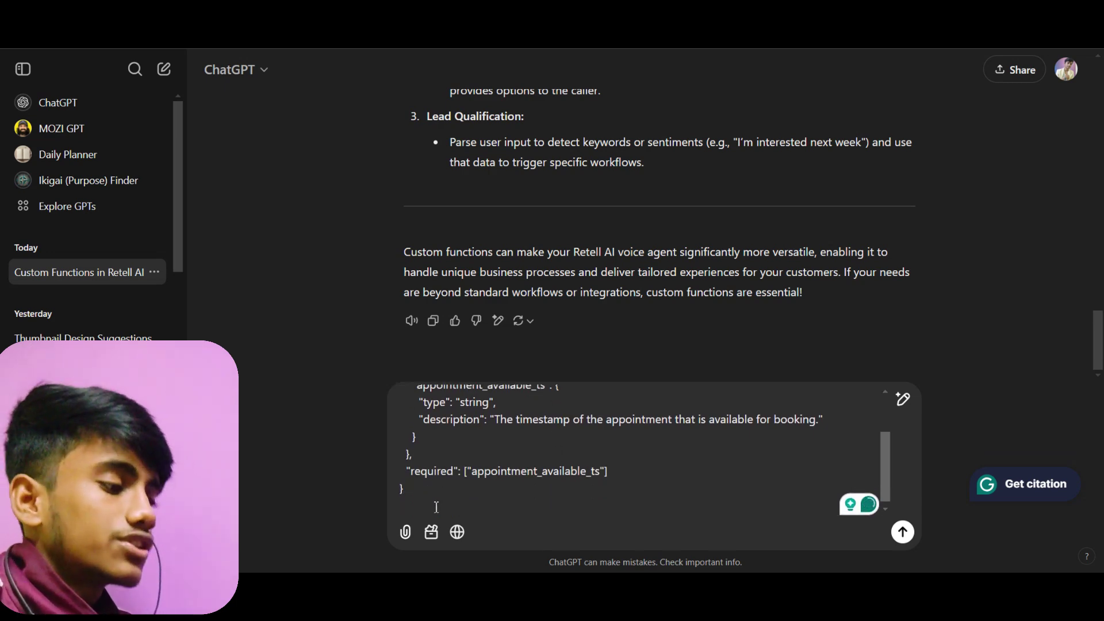
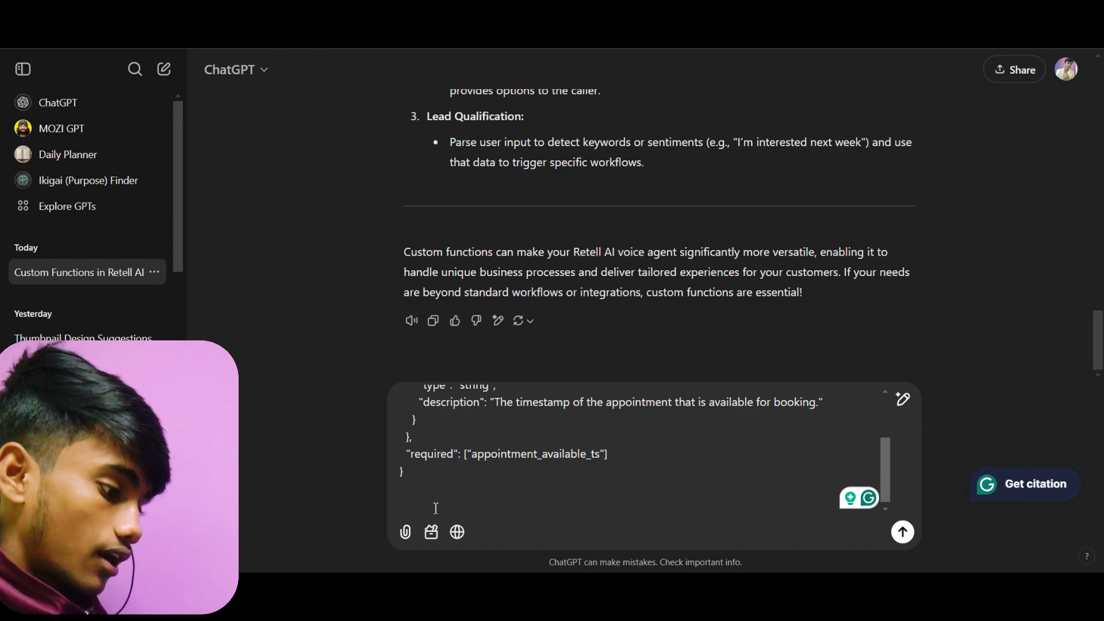
- Write below the schema: "I want to capture users name, email and the preferable time to reschedule the appointment"
text(I want )
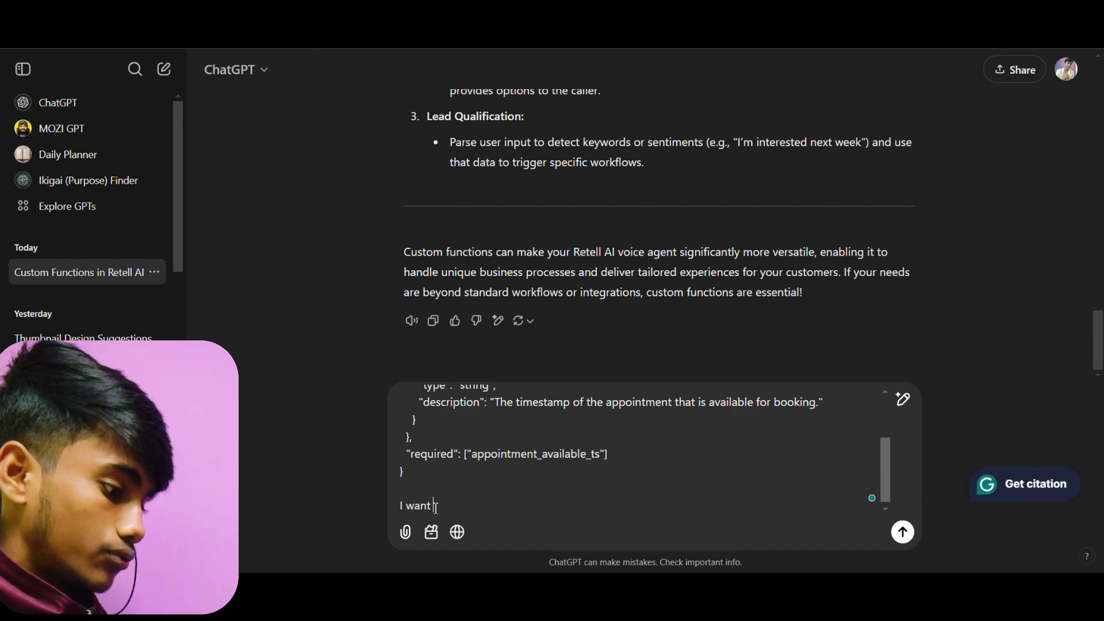
text(to cap)
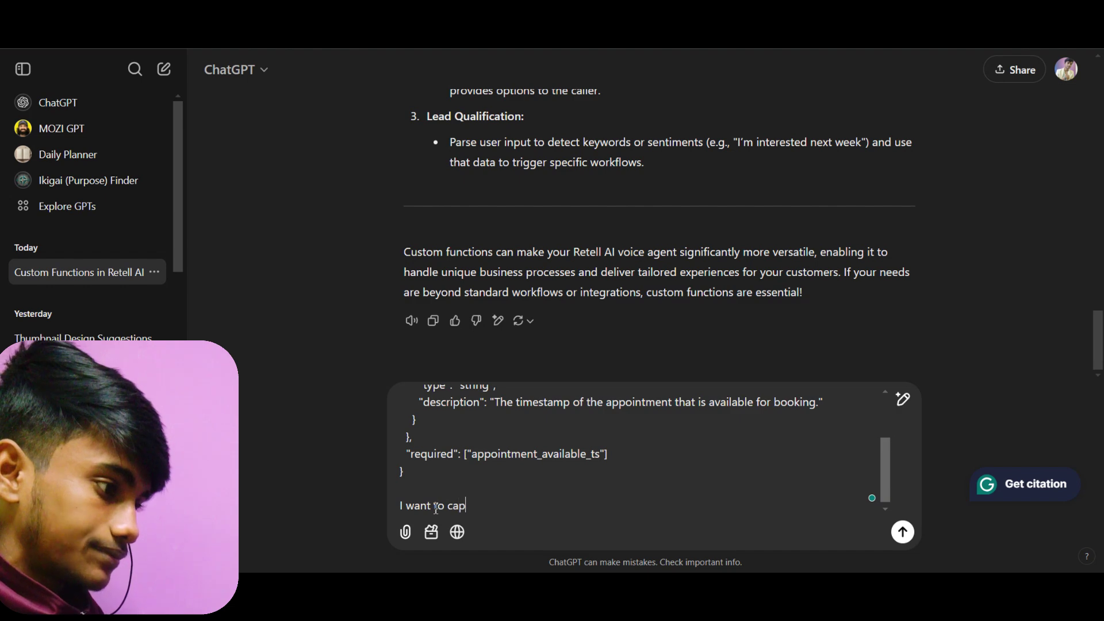
text(ture )
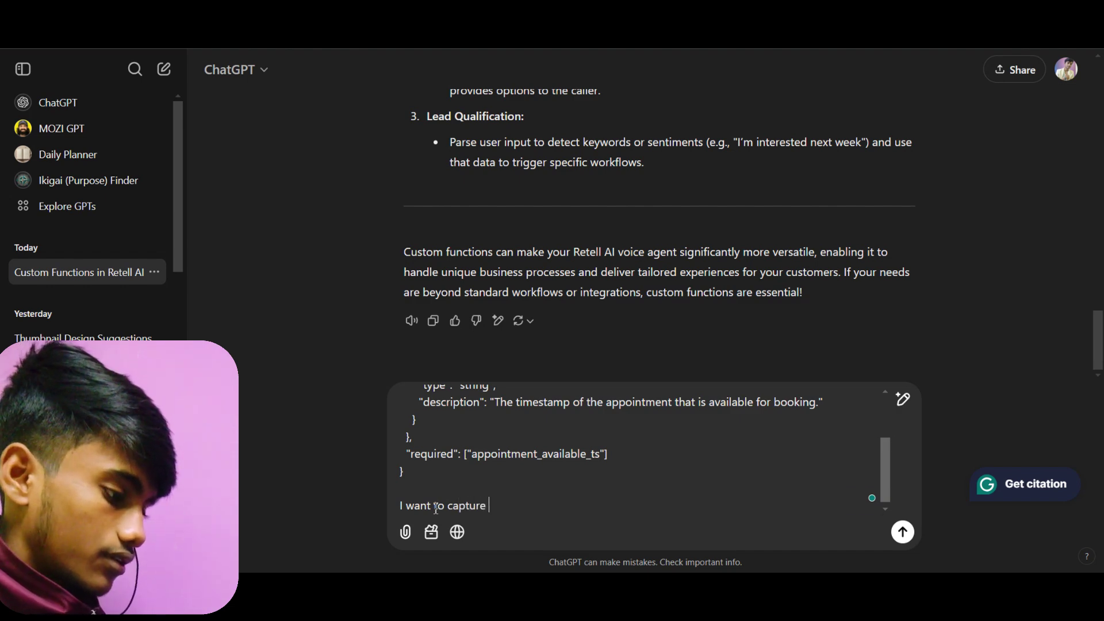
text(use)
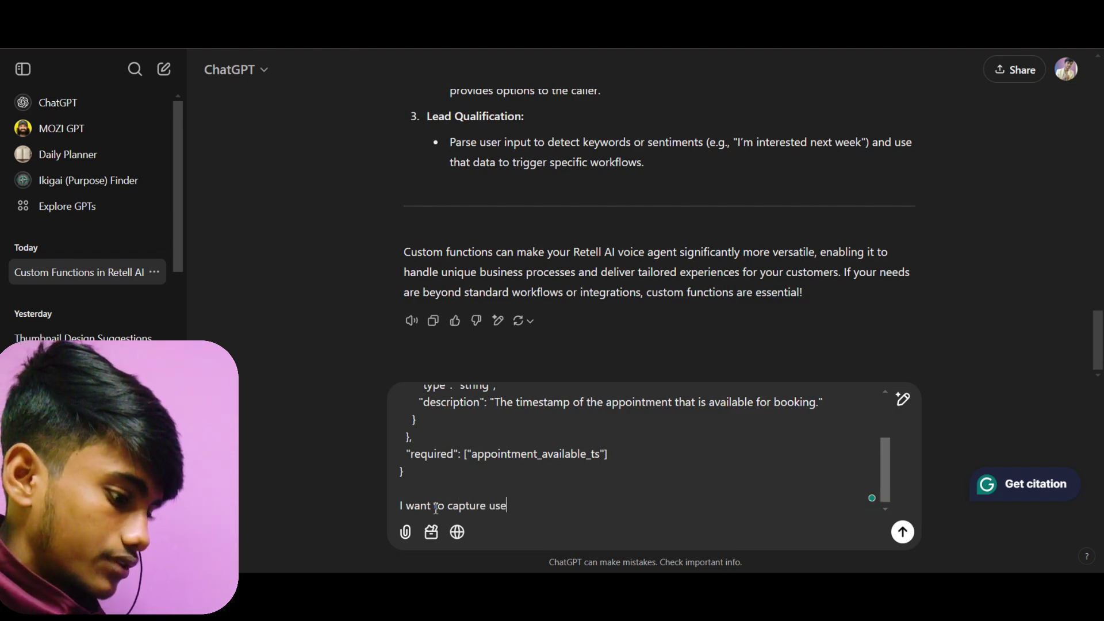
text(rn)
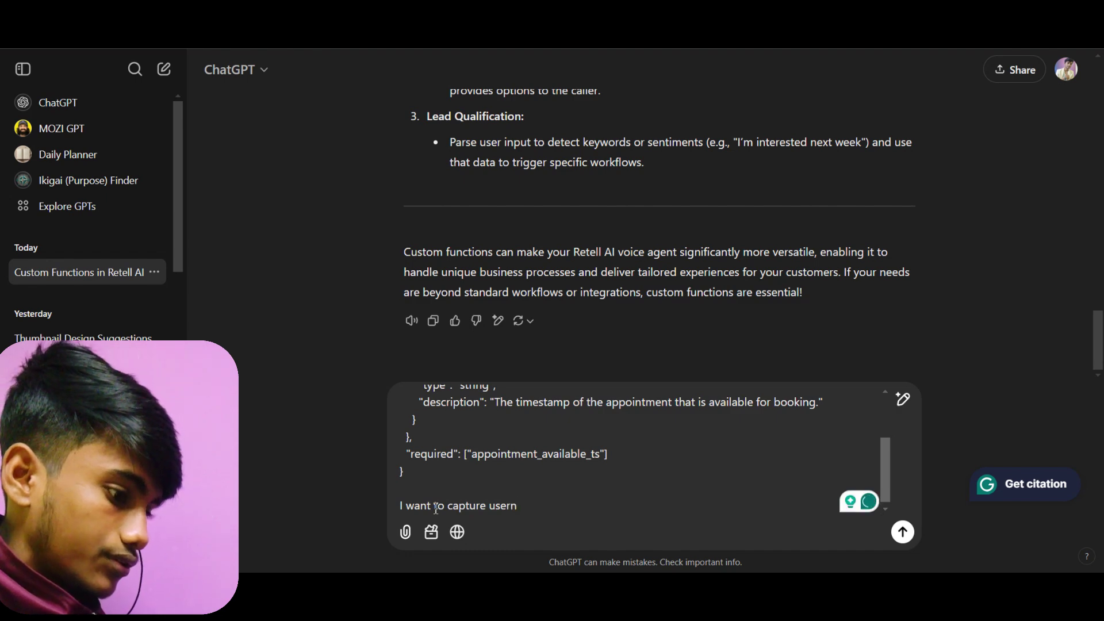
key(BackSpace)
key(BackSpace)
text(rs name)
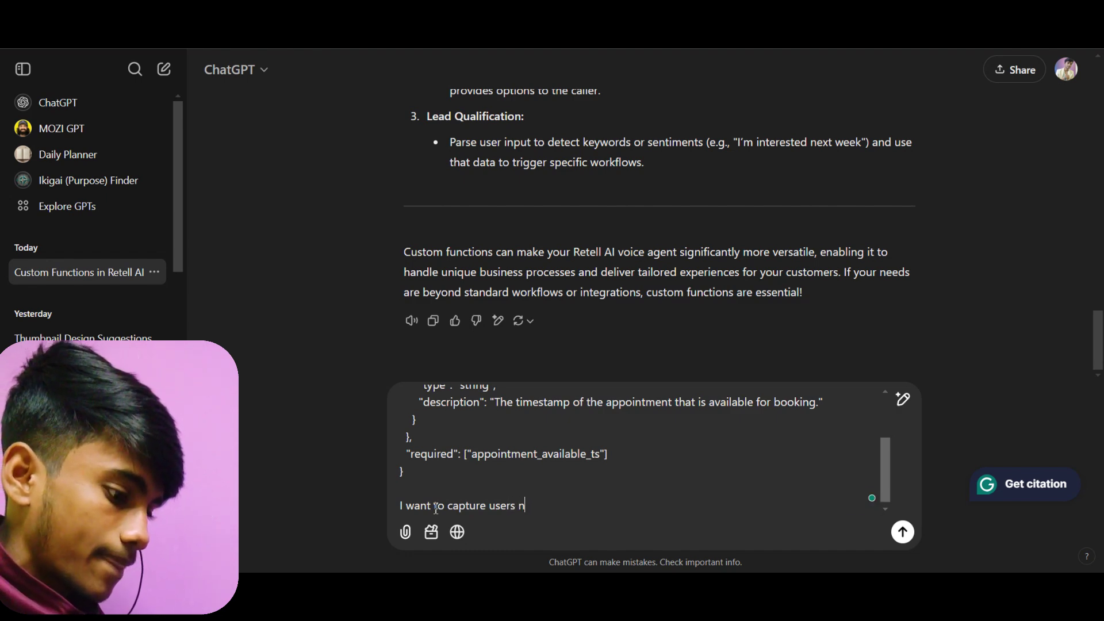
text(, emai)
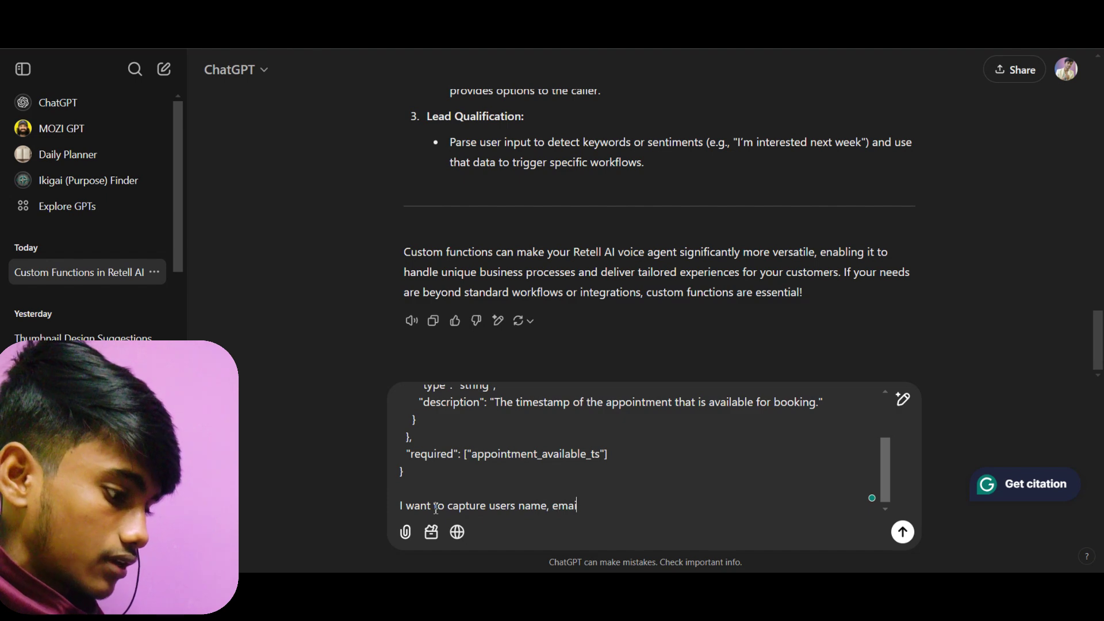
text(l and the )
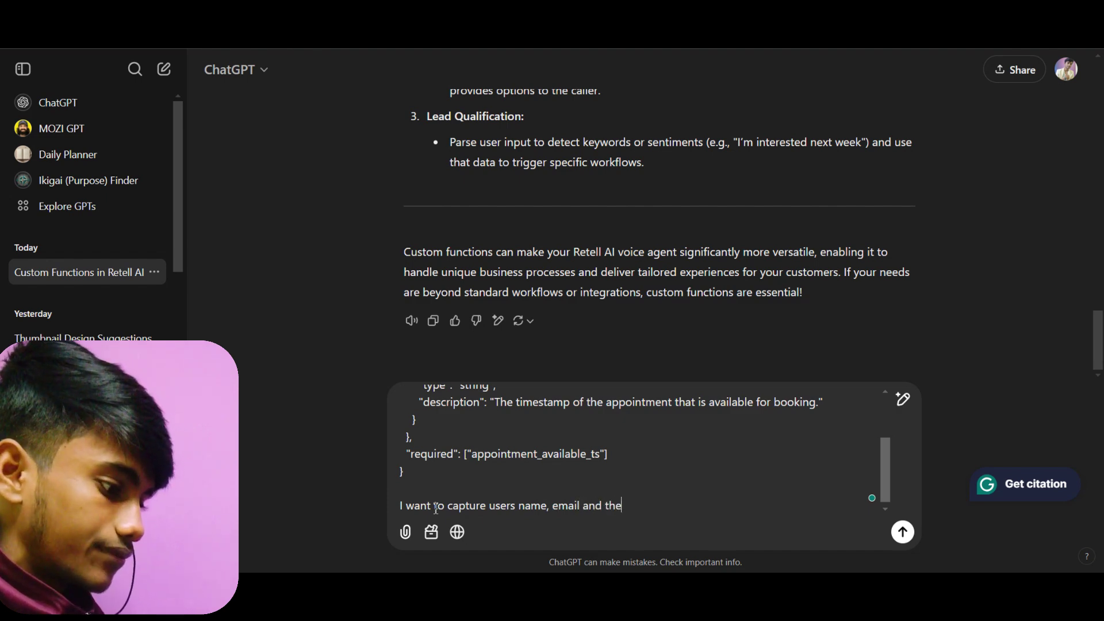
text(prefera)
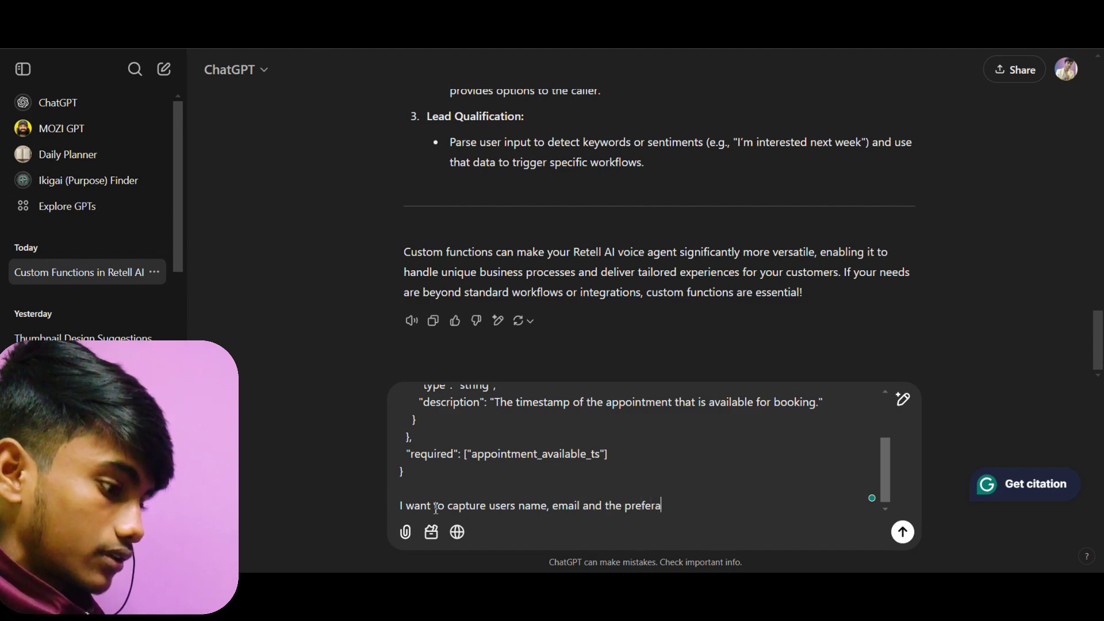
text(ble time to r)
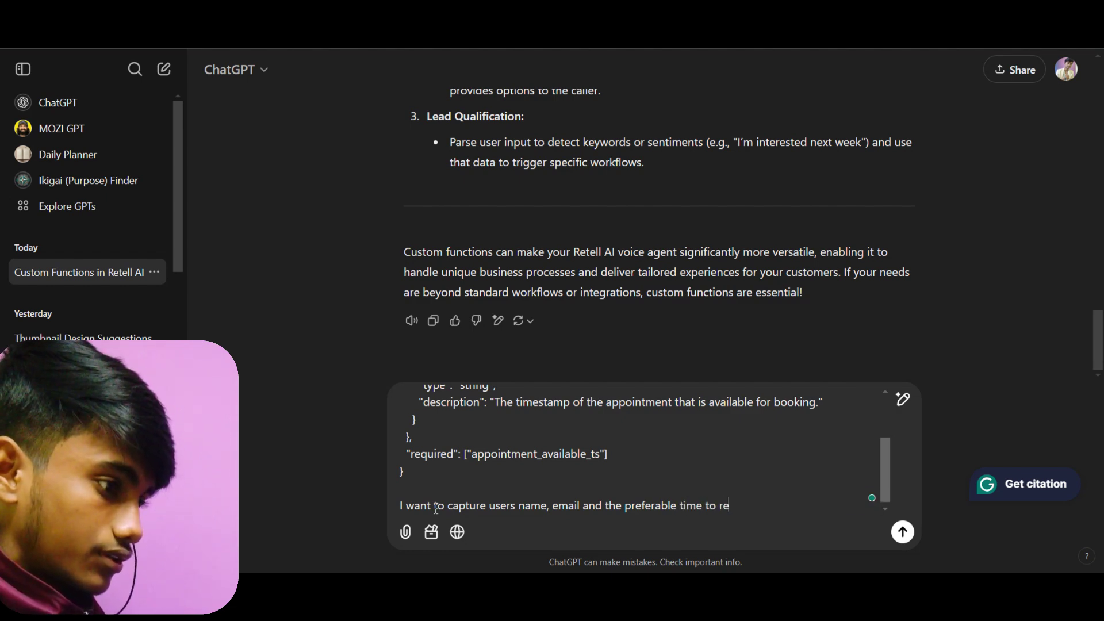
text(eschd)
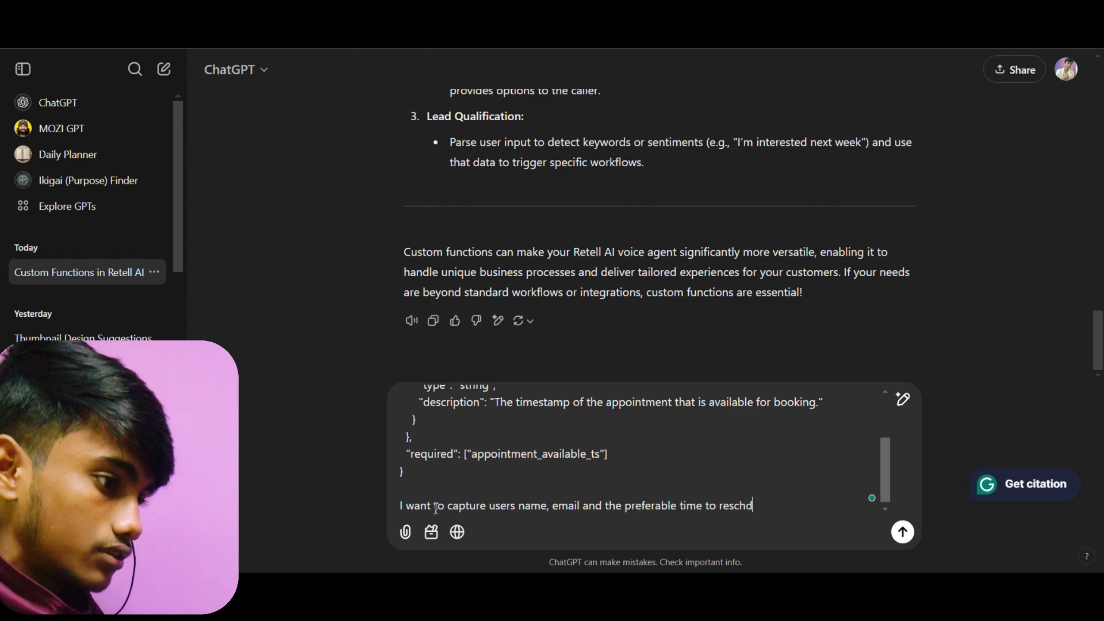
text(ul)
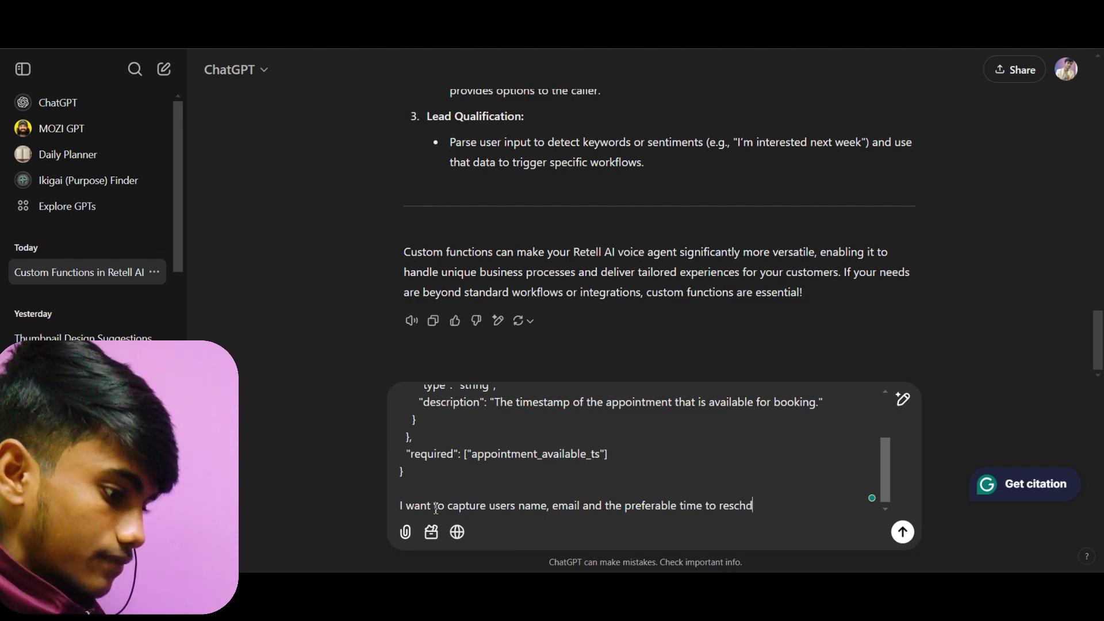
text(edule the e)
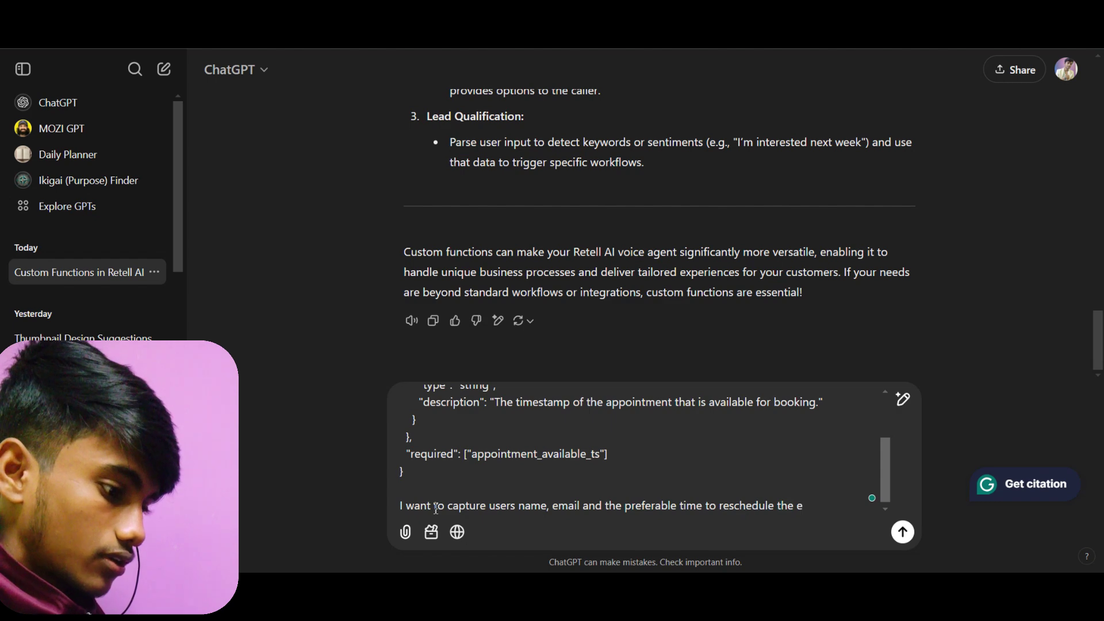
key(BackSpace)
text(ap)
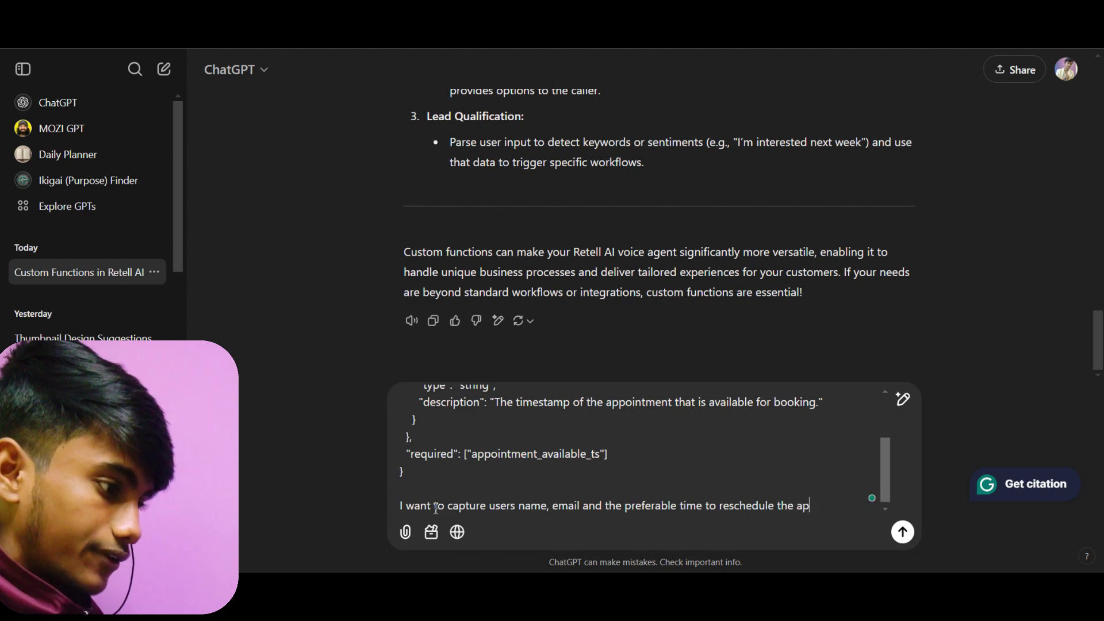
text(pointment)
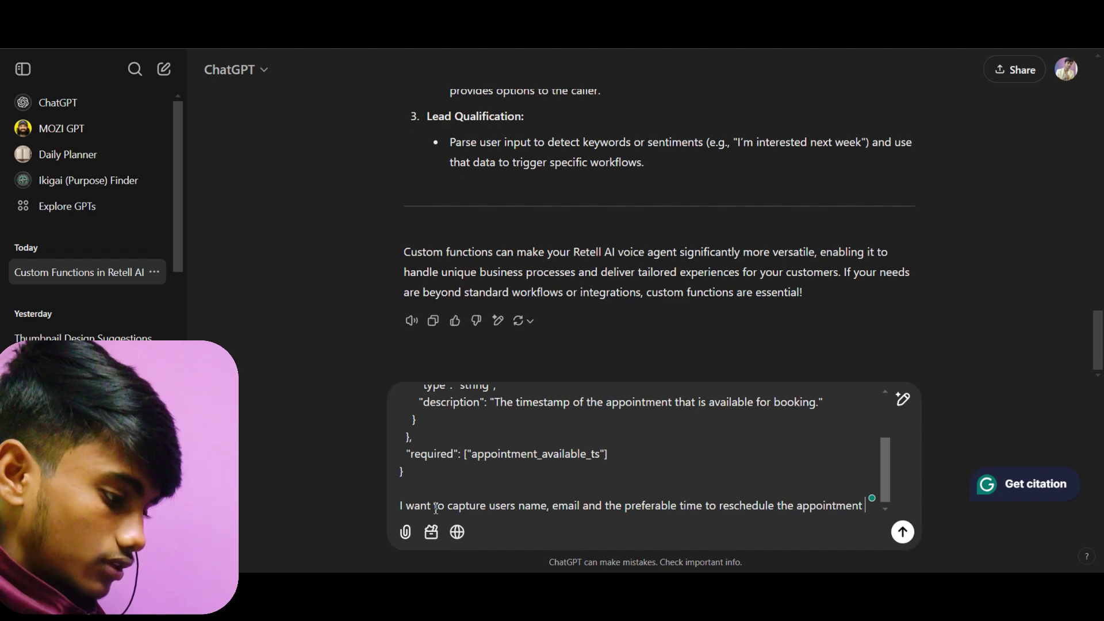
- Add "and I don't need" with the schema's copied ["appointment_available_ts"] value to the request, and send the message
text( a)
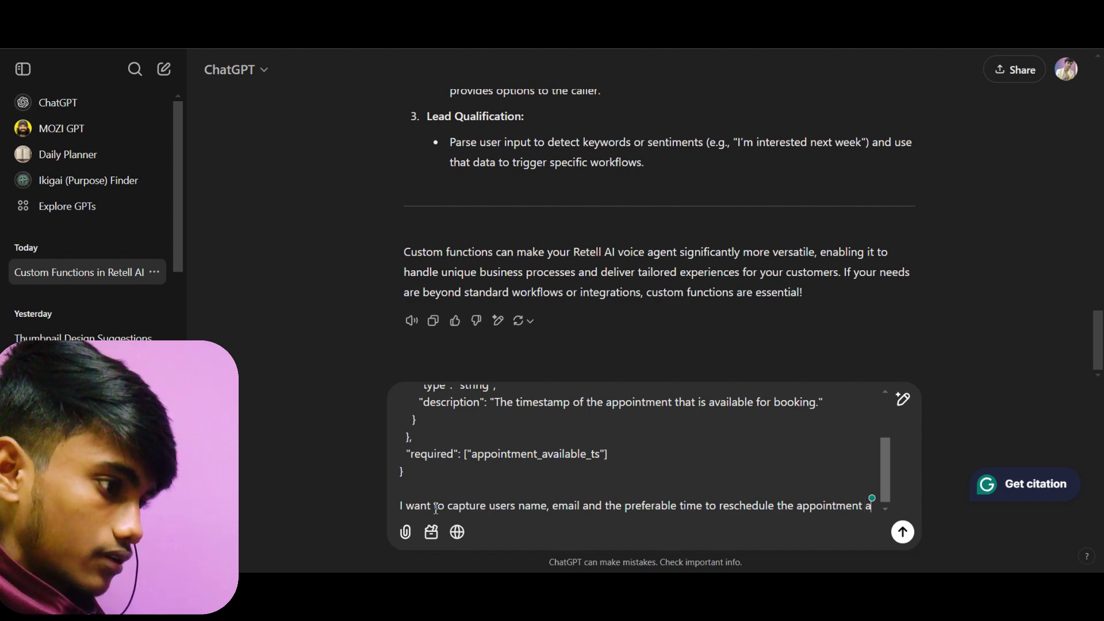
text(nd )
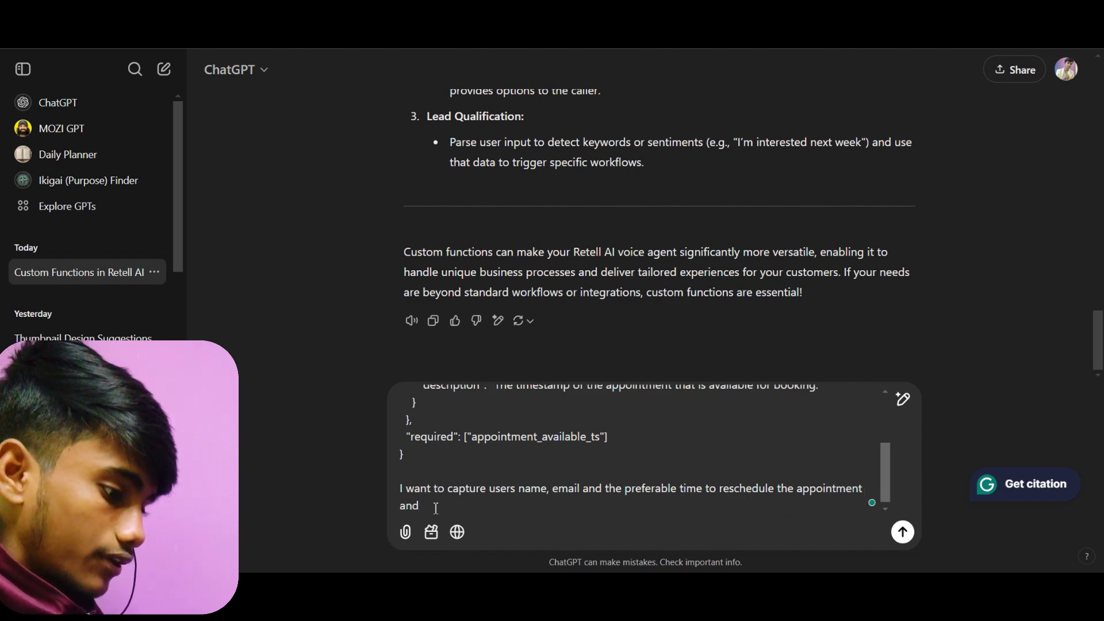
text(I do)
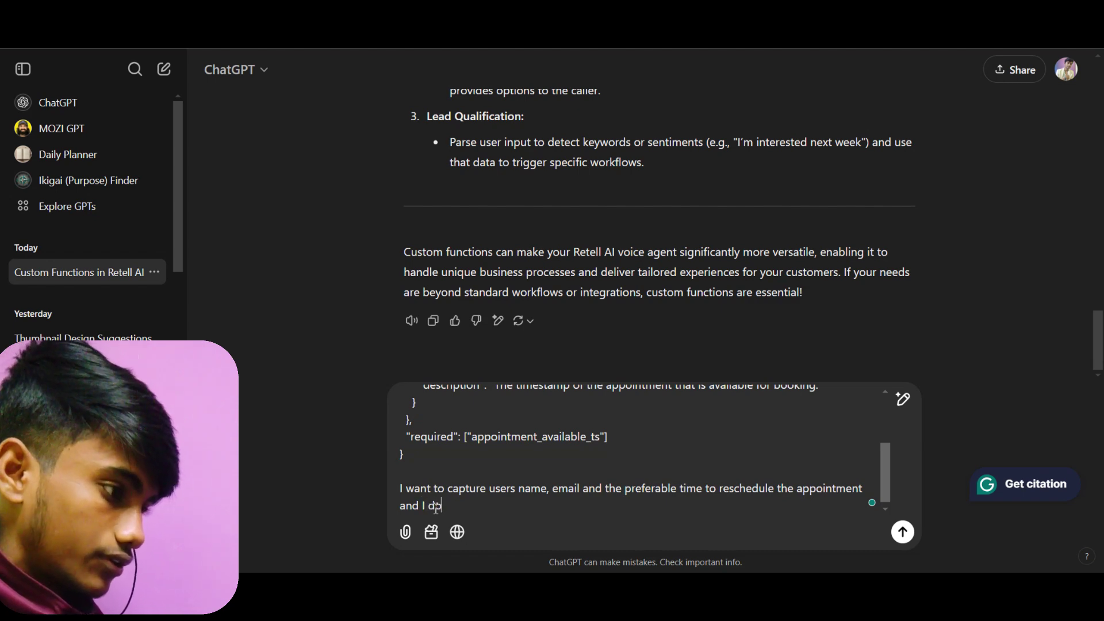
text(n't ne)
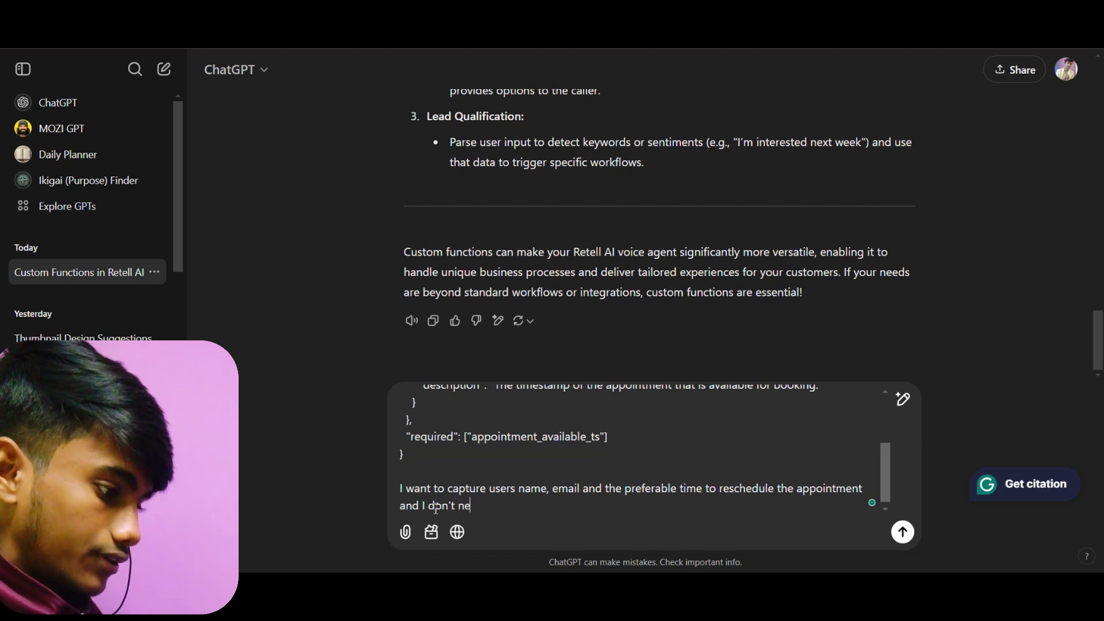
text(ed)
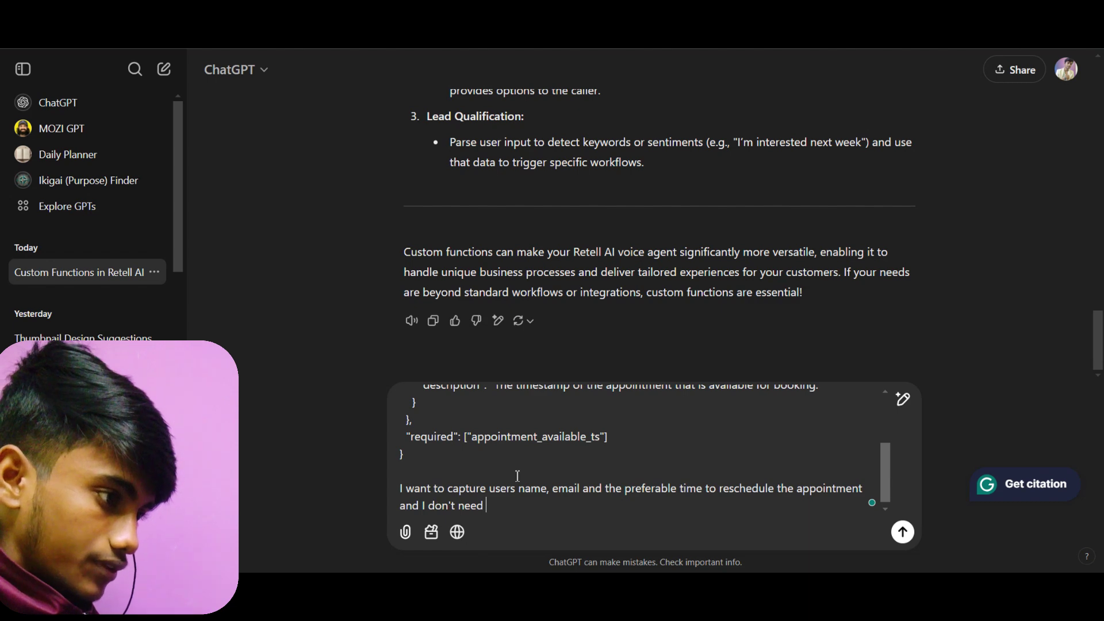
drag(607, 436, 464, 446)
key(ctrl+c)
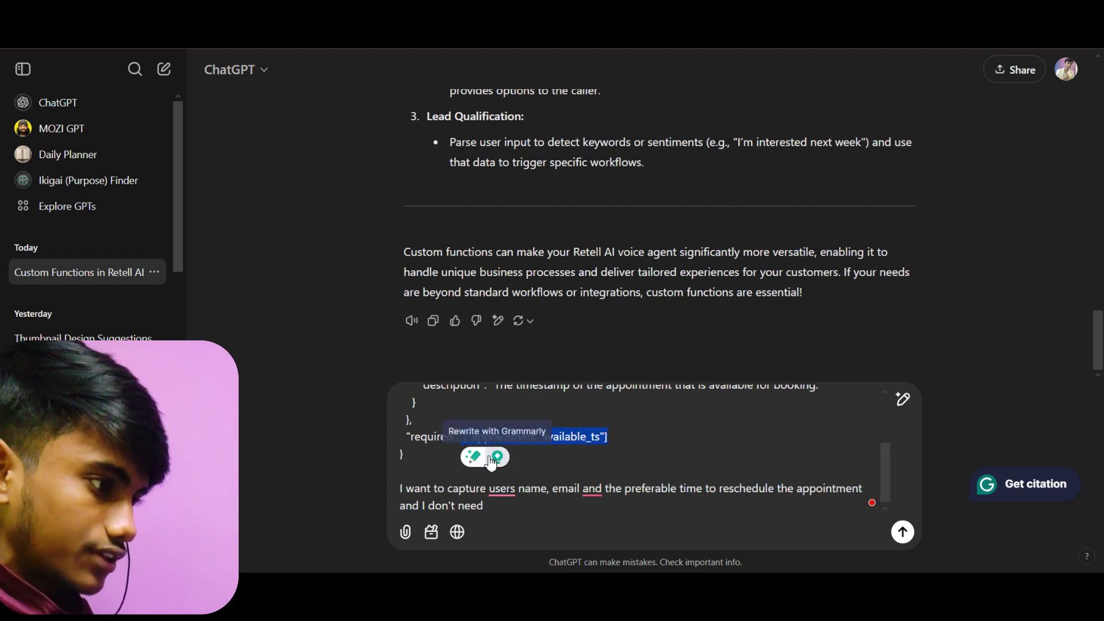
click(491, 514)
key(ctrl+v)
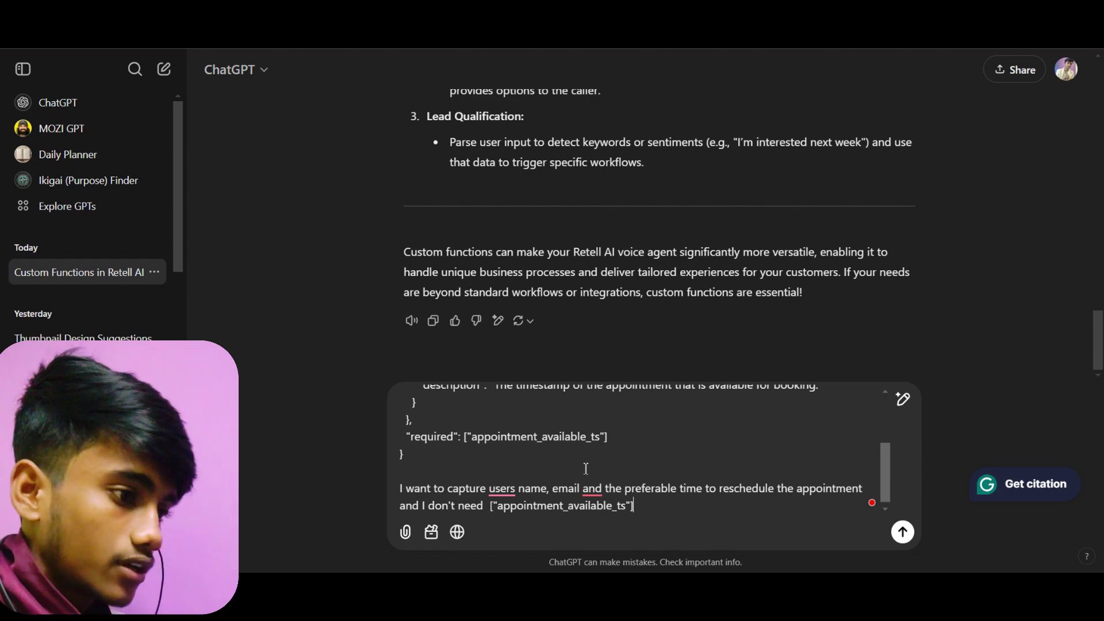
click(902, 532)
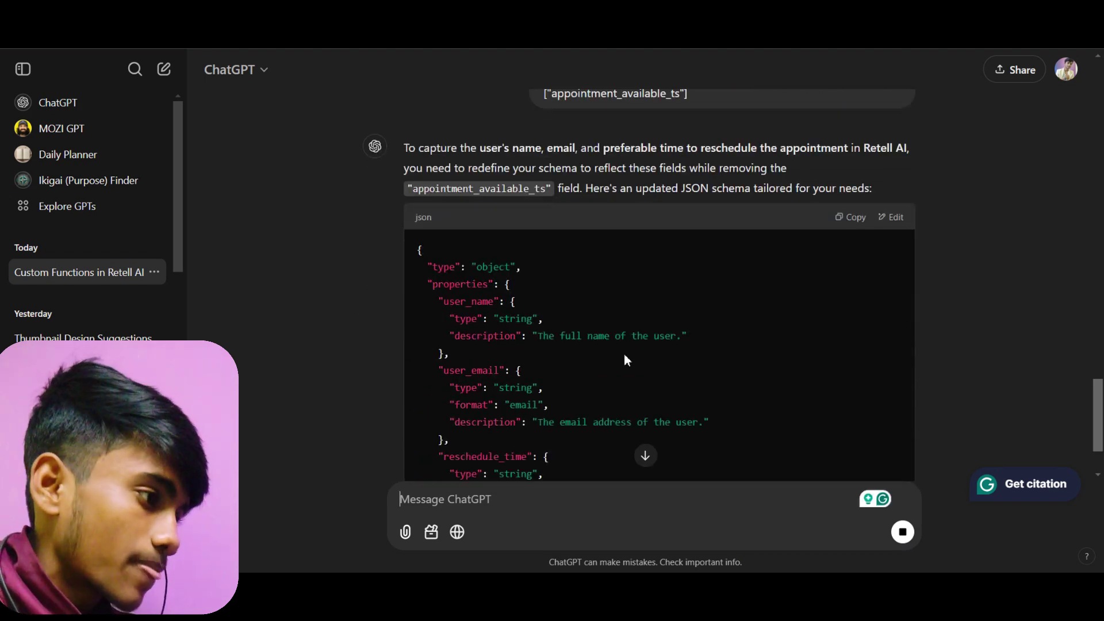
- Check the user_name, user_email and reschedule_time properties in ChatGPT's updated JSON schema and copy the whole schema
scroll(621, 345, down, 1)
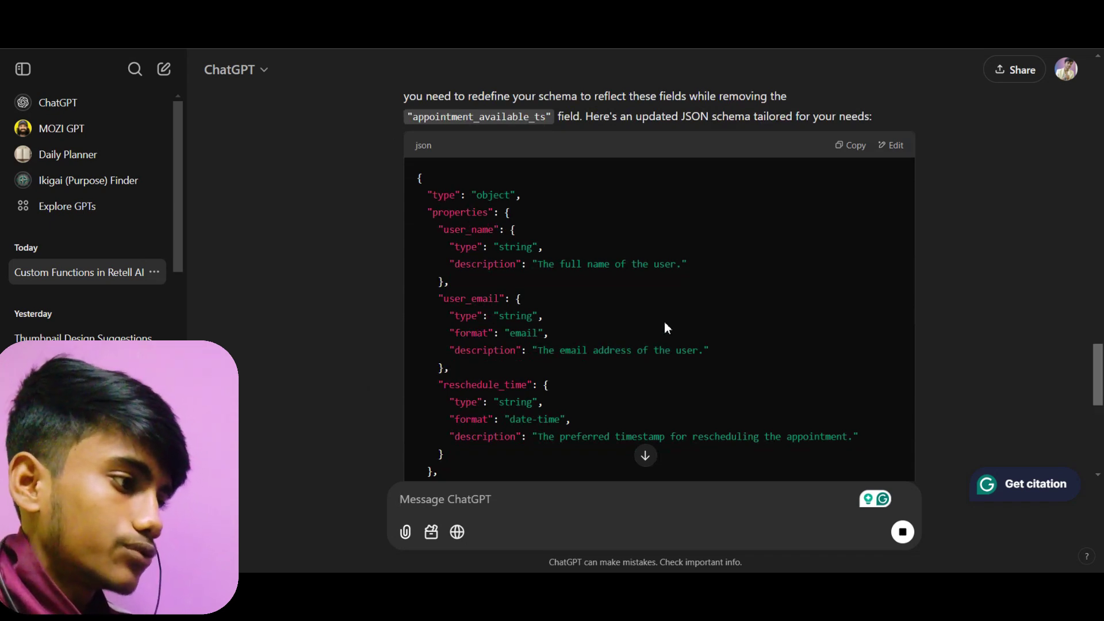
scroll(665, 328, down, 1)
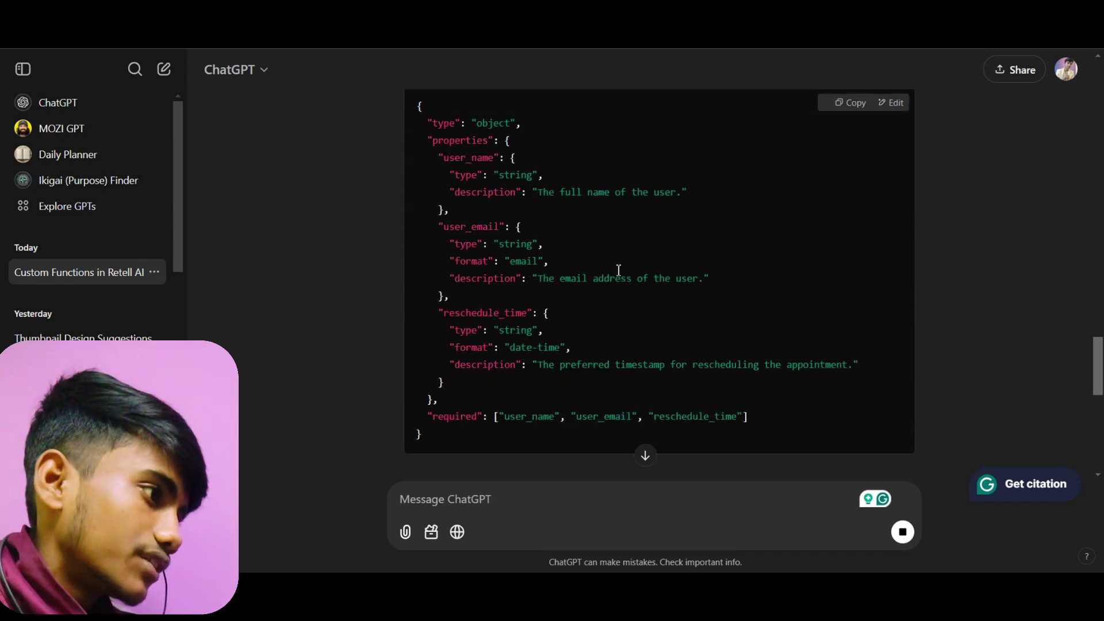
scroll(492, 167, up, 1)
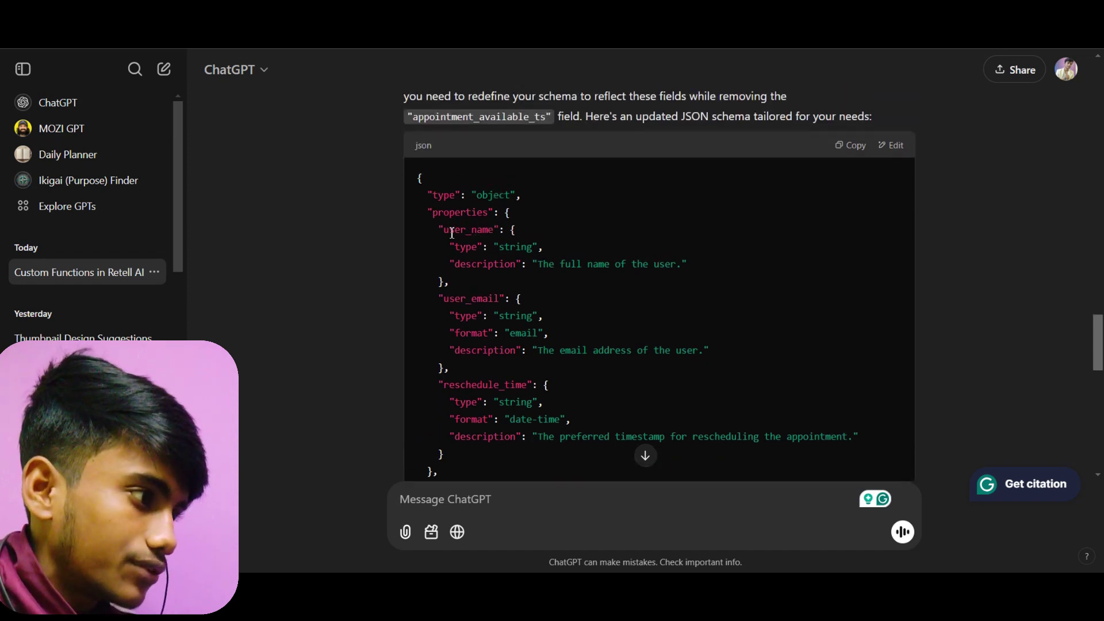
drag(444, 230, 516, 242)
scroll(487, 272, down, 1)
scroll(472, 248, down, 1)
click(538, 314)
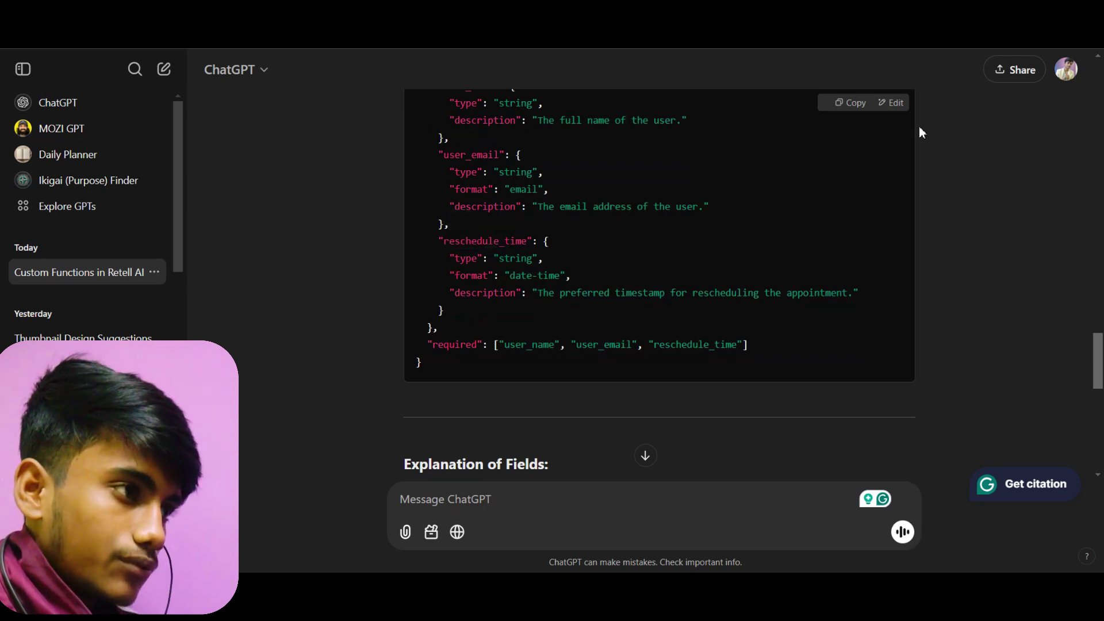
click(841, 112)
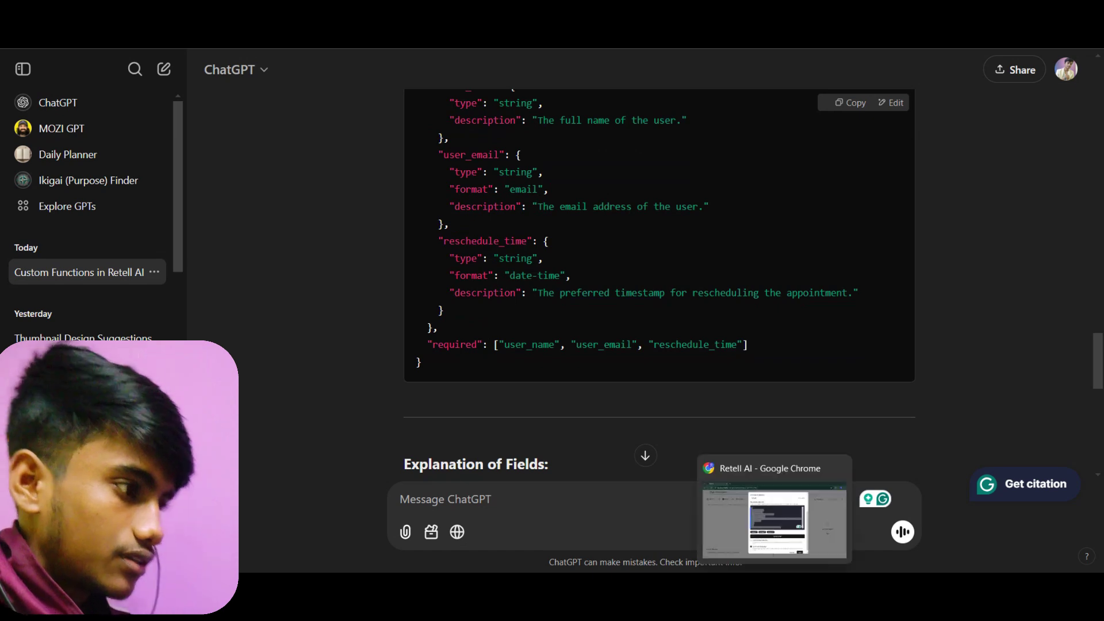
- Switch to the Retell AI custom function form, paste the copied schema as its parameters and format the JSON
click(782, 546)
key(ctrl+v)
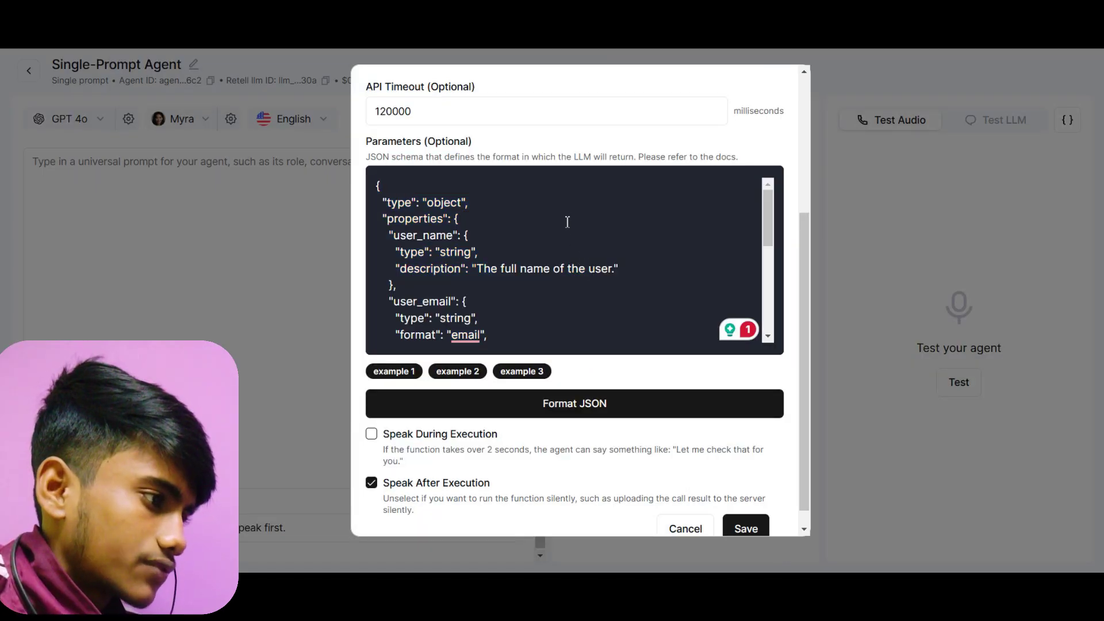
scroll(569, 259, down, 5)
click(521, 410)
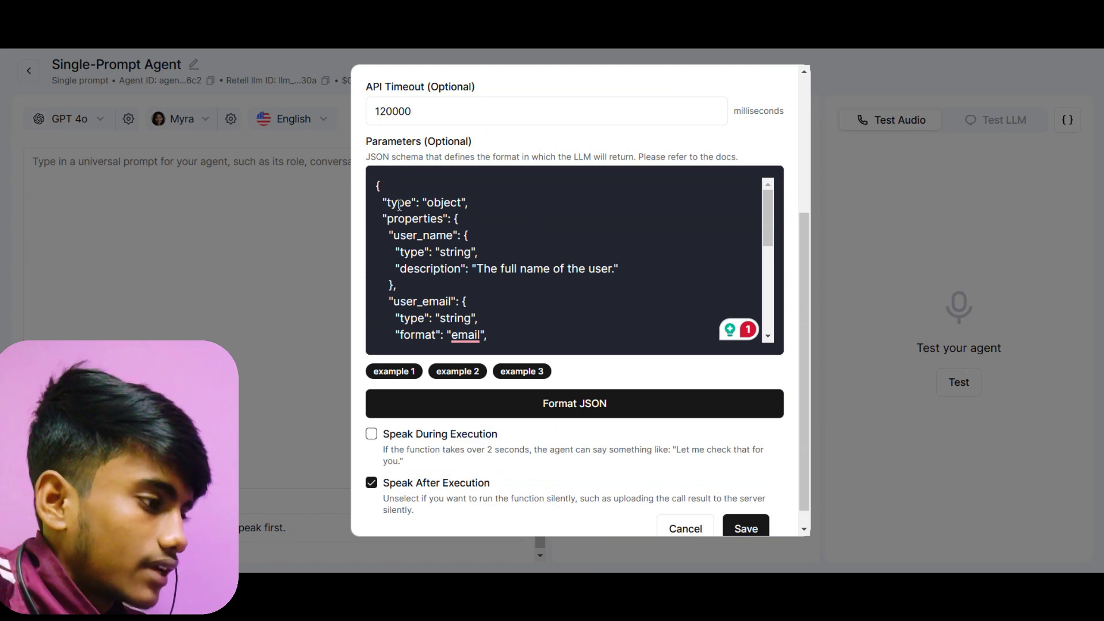
- Review the formatted parameter schema, from its property definitions to the required fields list
scroll(521, 289, down, 1)
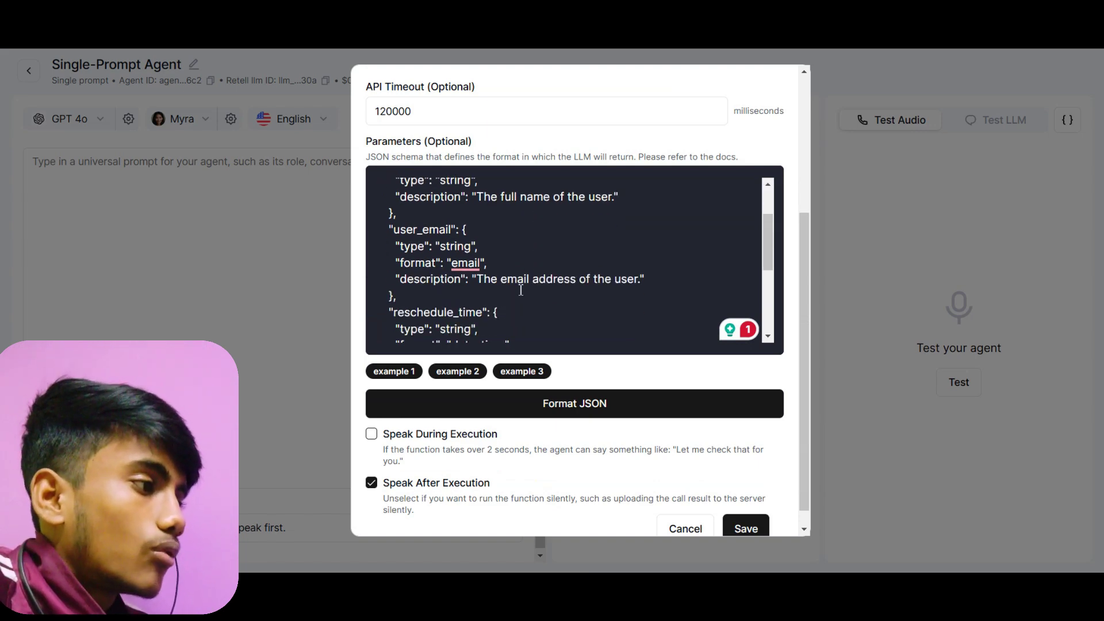
scroll(519, 296, up, 1)
scroll(500, 288, up, 2)
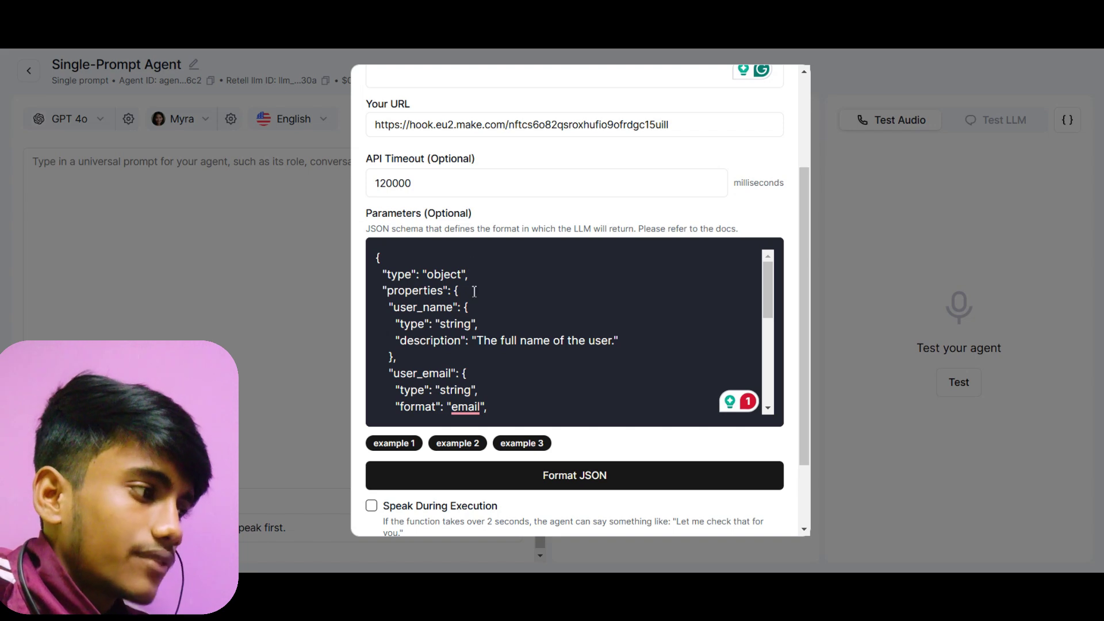
scroll(493, 315, down, 3)
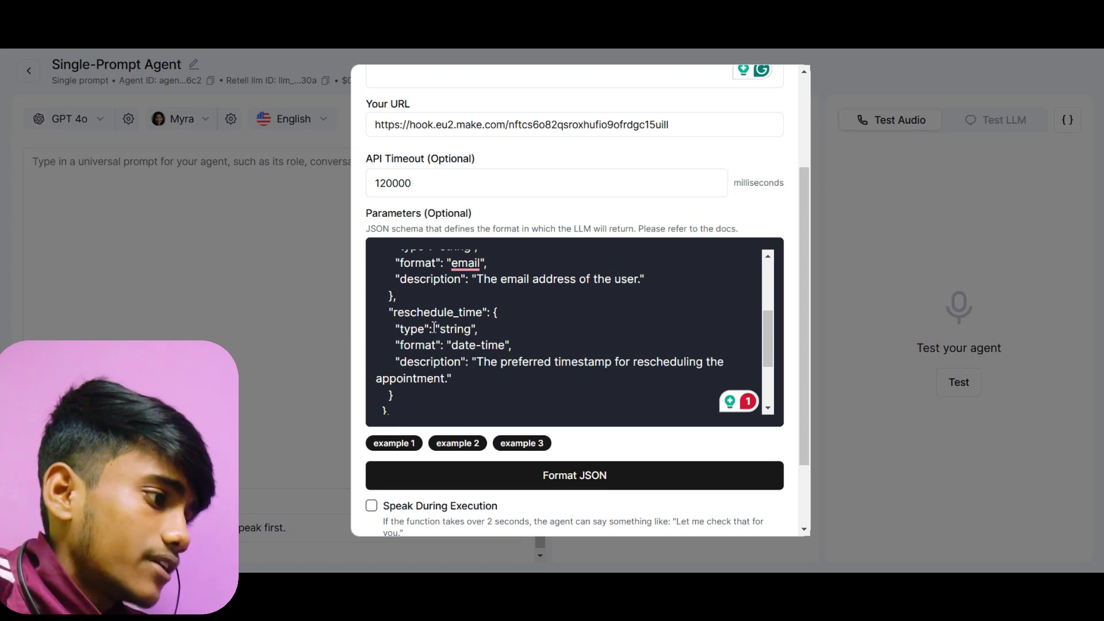
scroll(513, 316, down, 2)
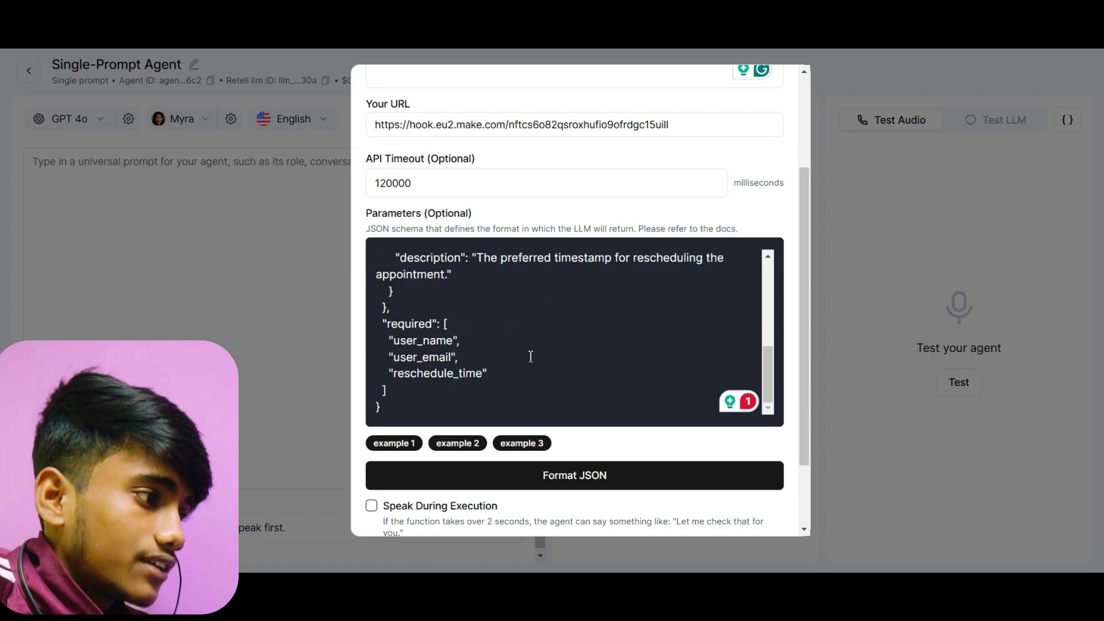
scroll(518, 350, up, 3)
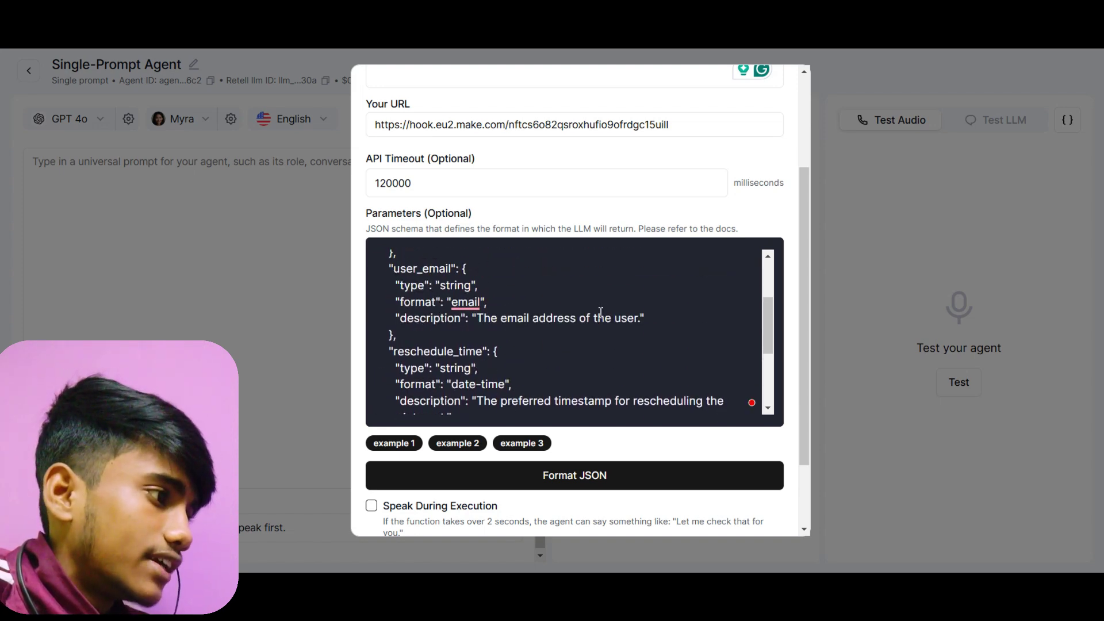
- Switch to the Make reschedule appointment scenario, close the webhook settings and delete the unconnected custom webhook module
scroll(598, 317, up, 3)
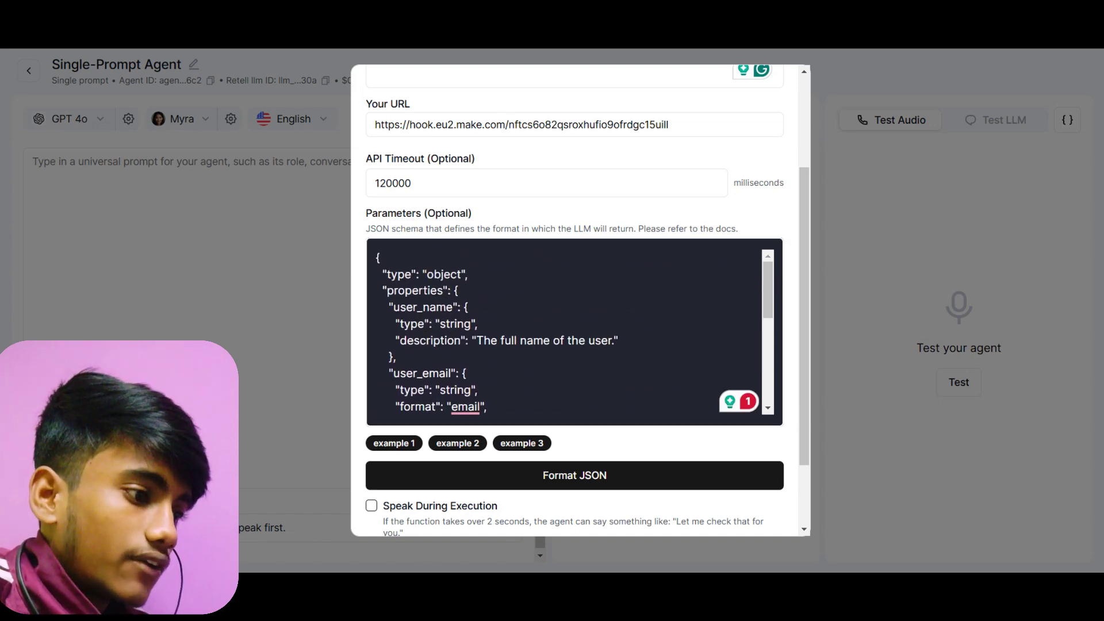
mouse_move(774, 597)
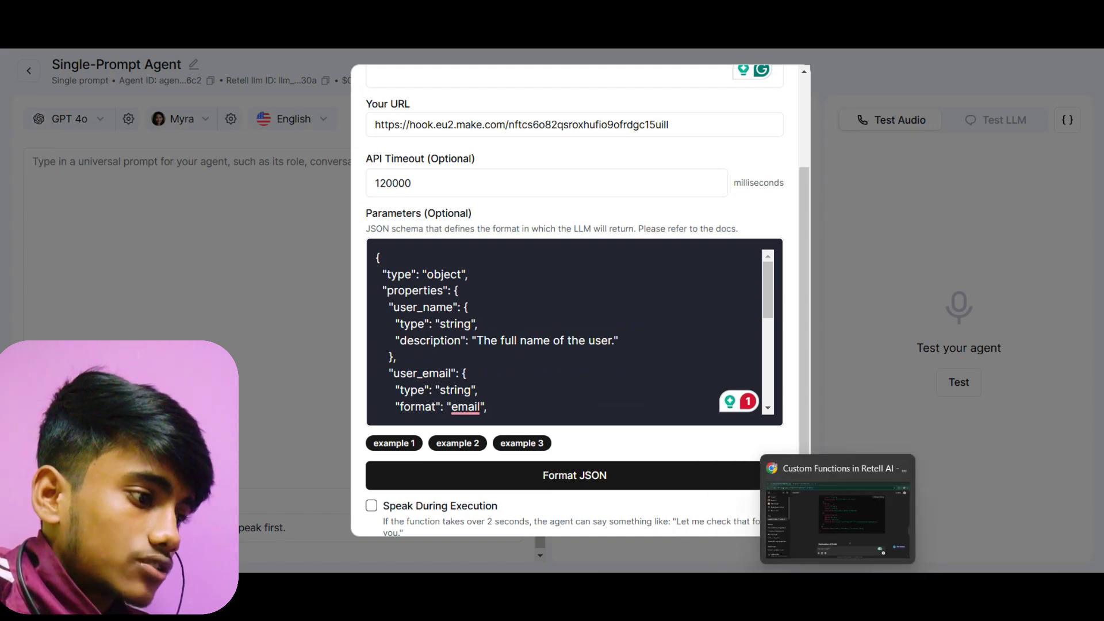
click(740, 522)
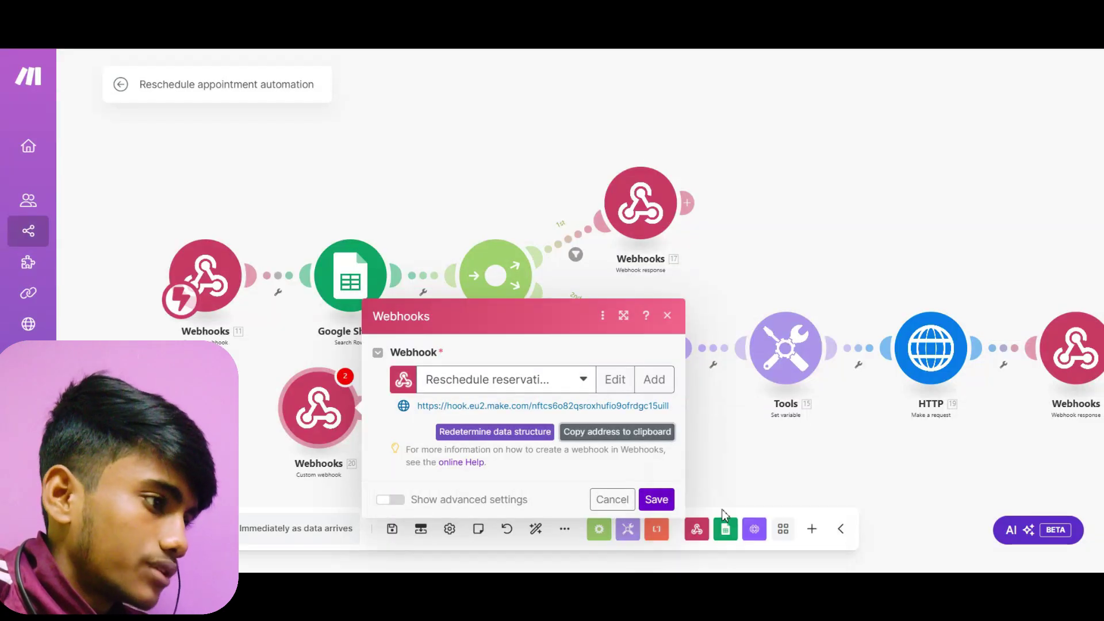
click(667, 315)
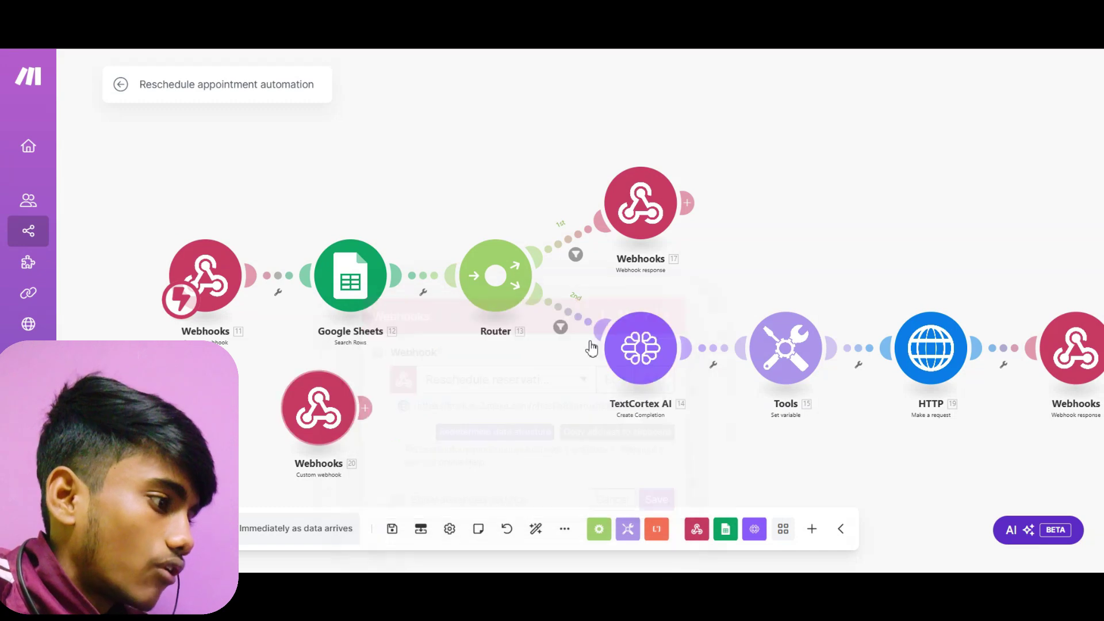
right_click(327, 403)
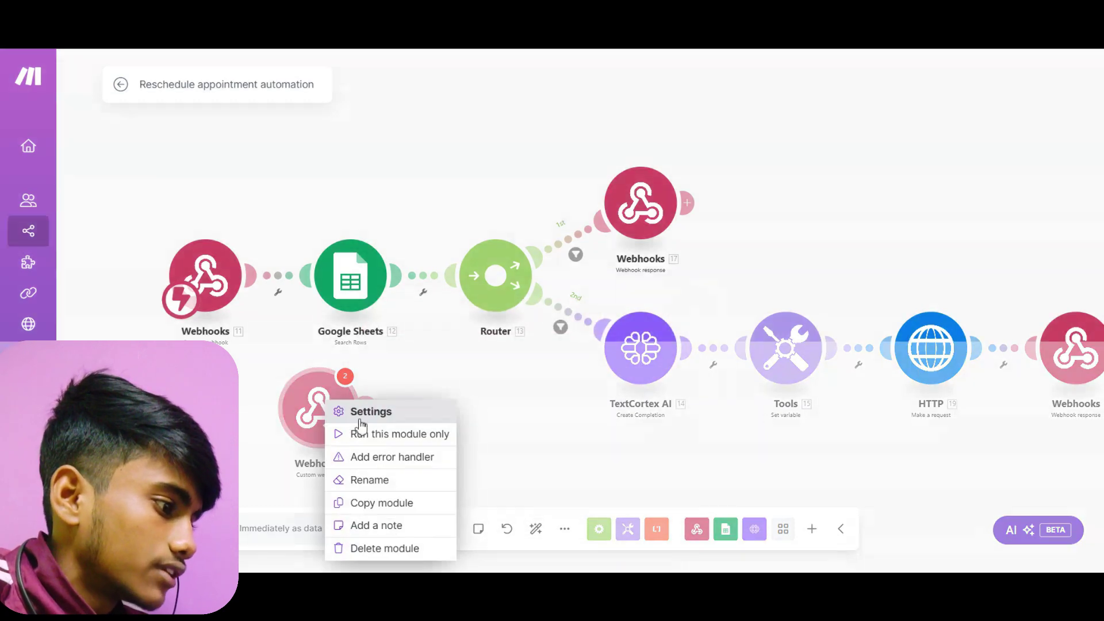
click(390, 546)
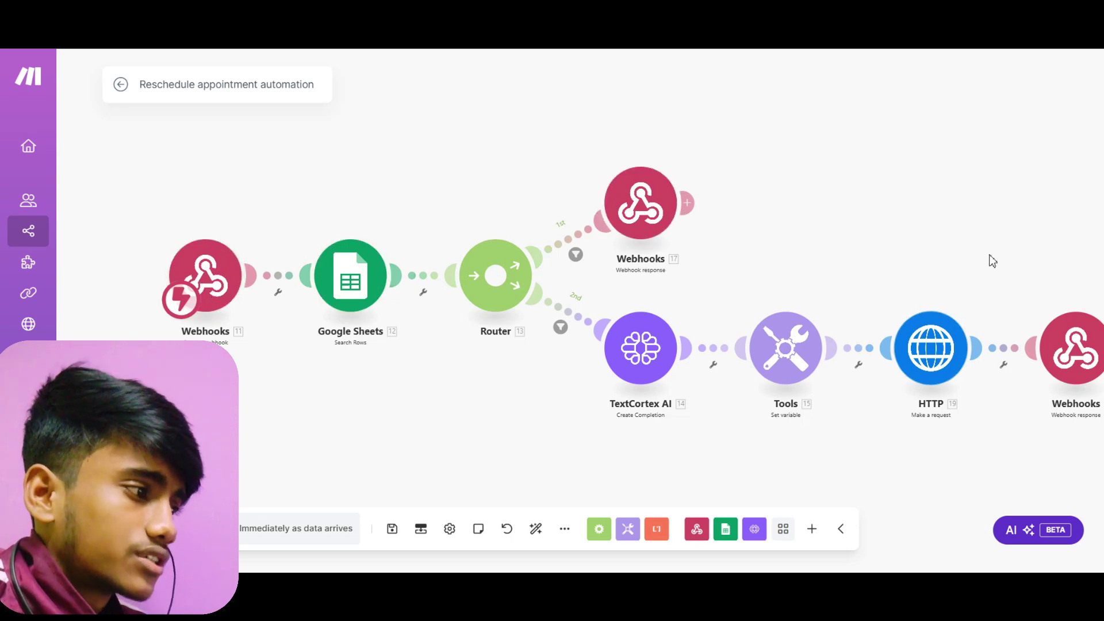
scroll(855, 217, right, 5)
drag(828, 210, 928, 221)
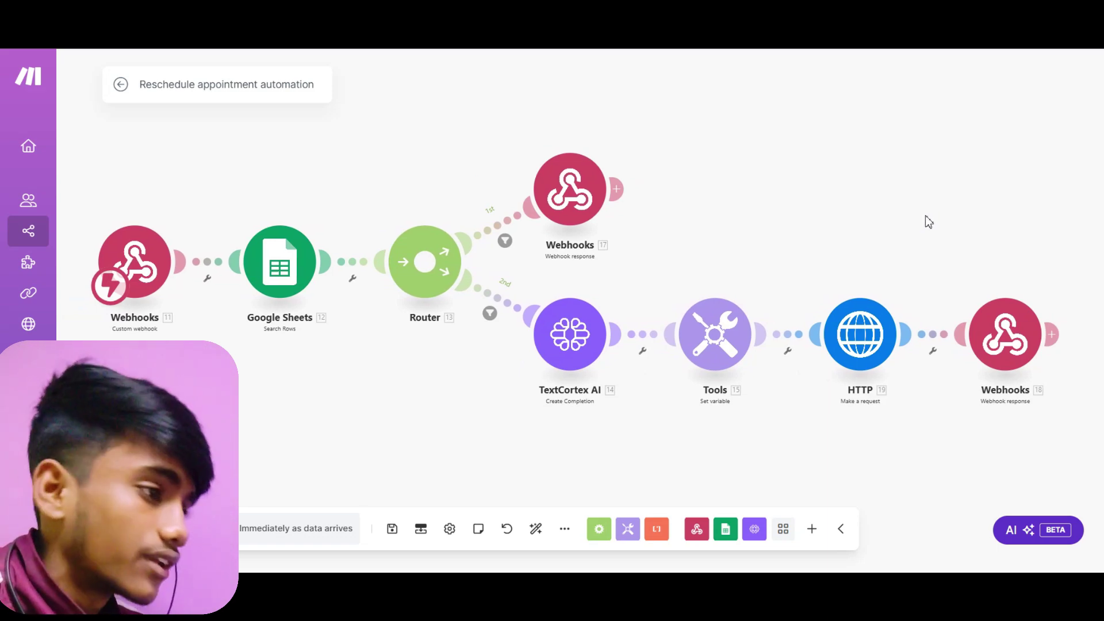